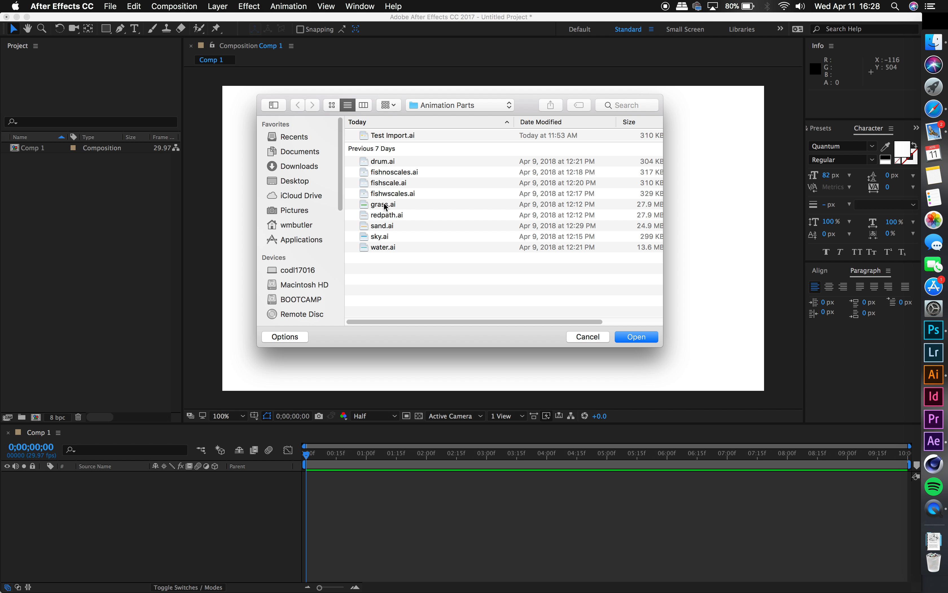
Step: Import grass.ai, redpath.ai, sky.ai and Test Import.ai from the Animation Parts folder into the project
left_click(386, 206)
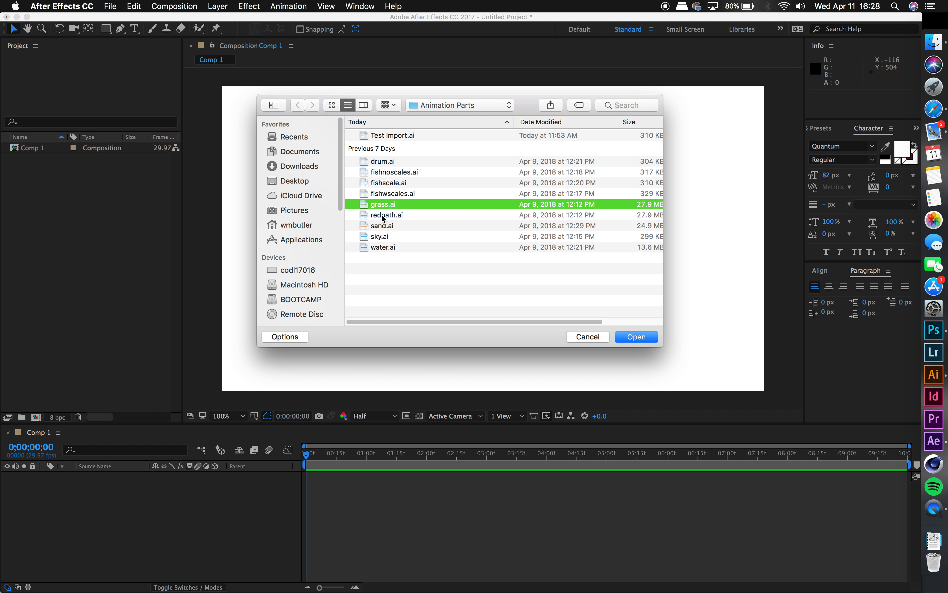
left_click(384, 215, "super")
left_click(383, 236, "super")
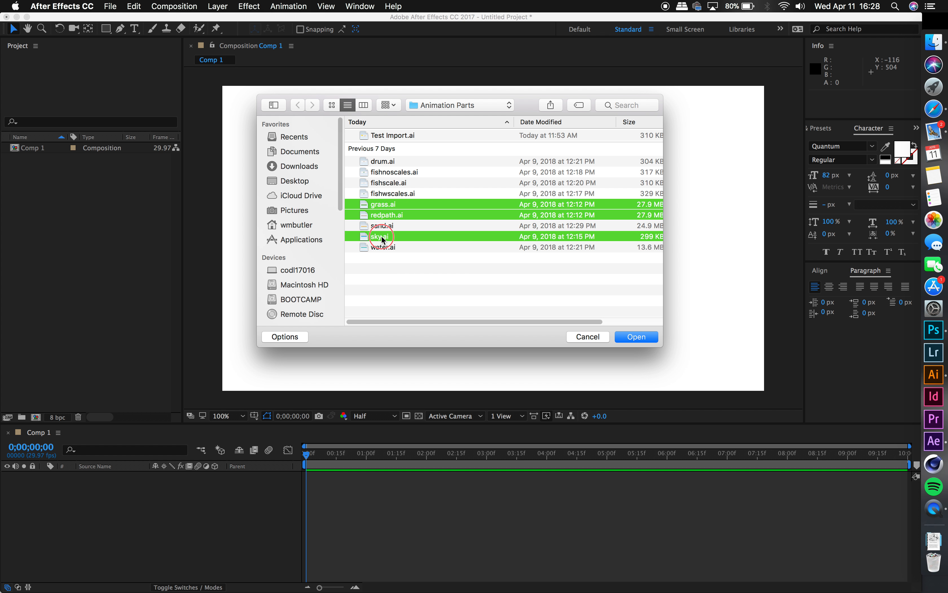
left_click(378, 138, "super")
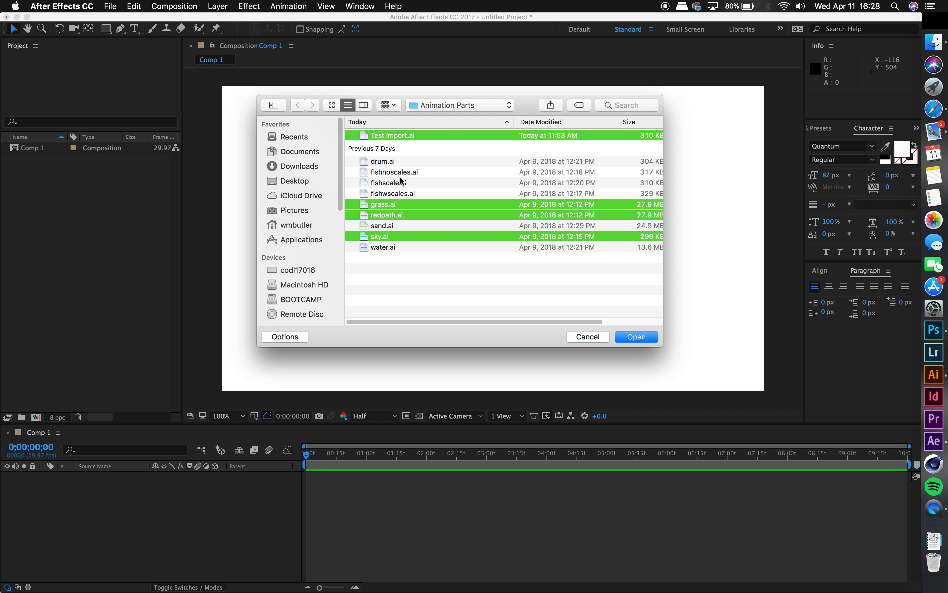
left_click(630, 337)
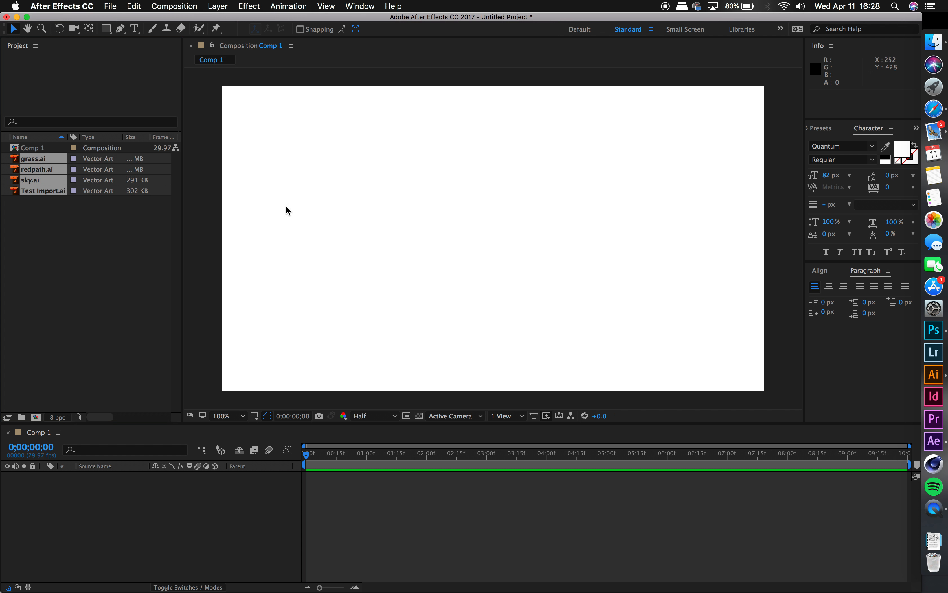
left_click(48, 220)
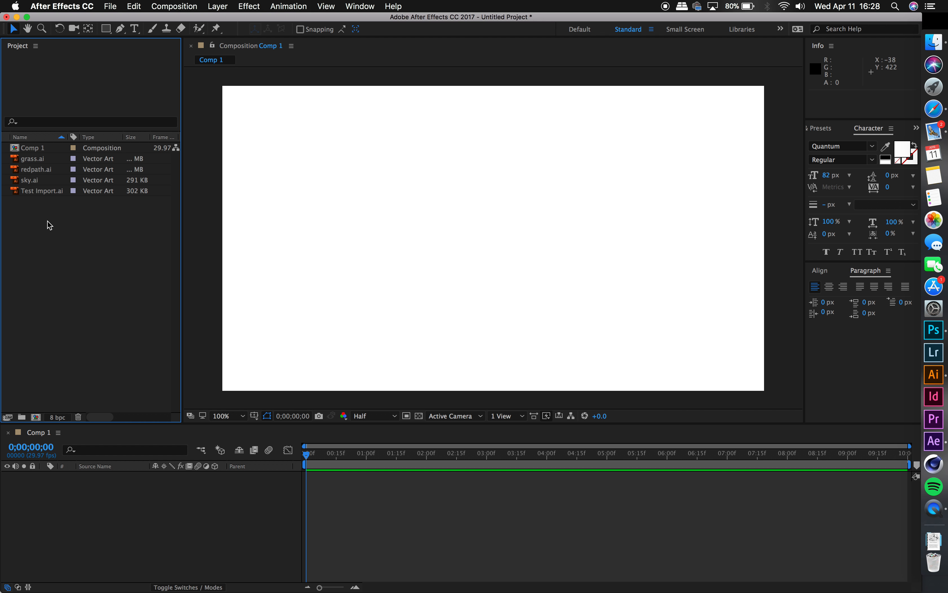
Step: Delete the Test Import.ai footage from the project and choose the same file for a new import
left_click(46, 194)
key("Delete")
double_click(47, 201)
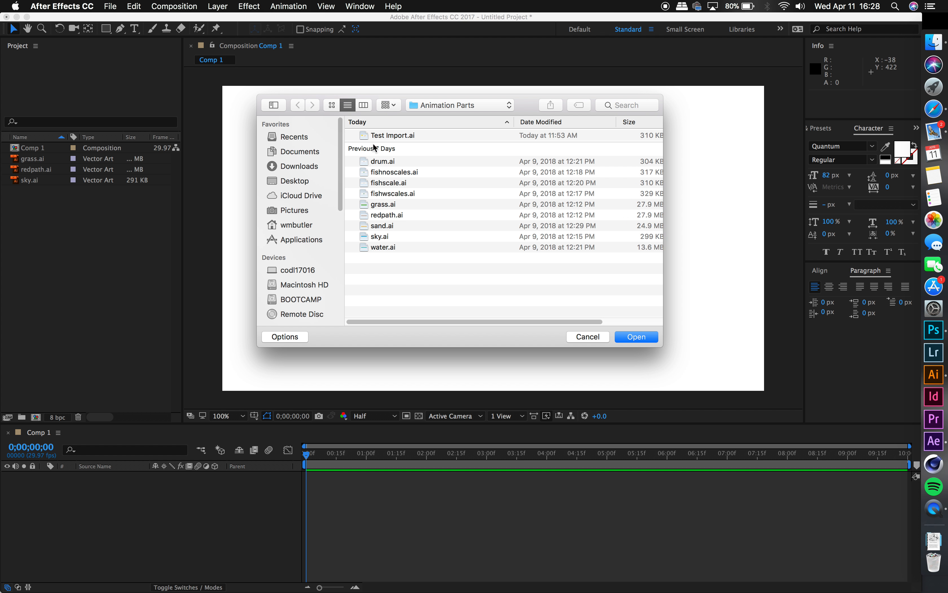
left_click(374, 136)
left_click(636, 337)
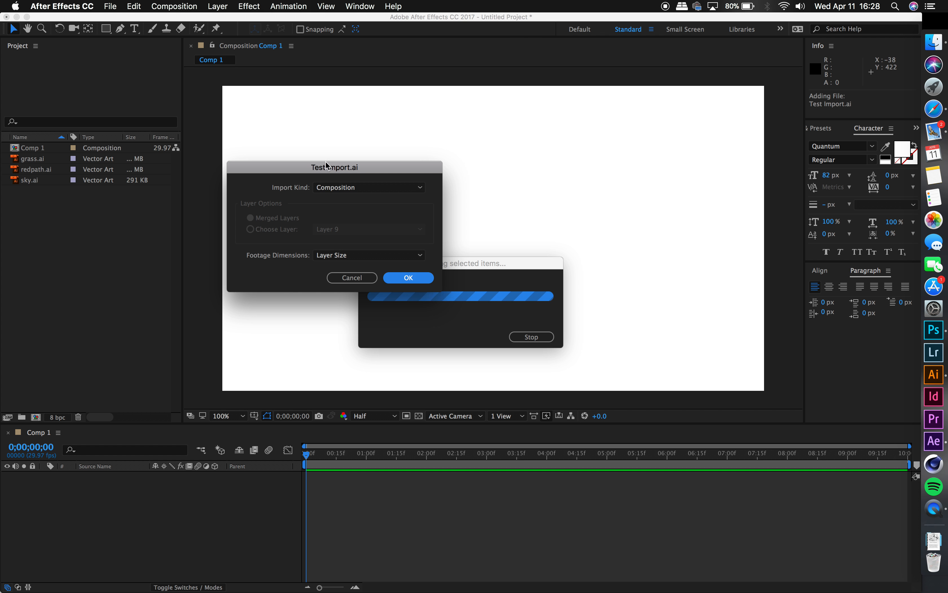
Step: Import Test Import.ai as a Composition with footage dimensions set to Layer Size
left_click(407, 188)
left_click(341, 210)
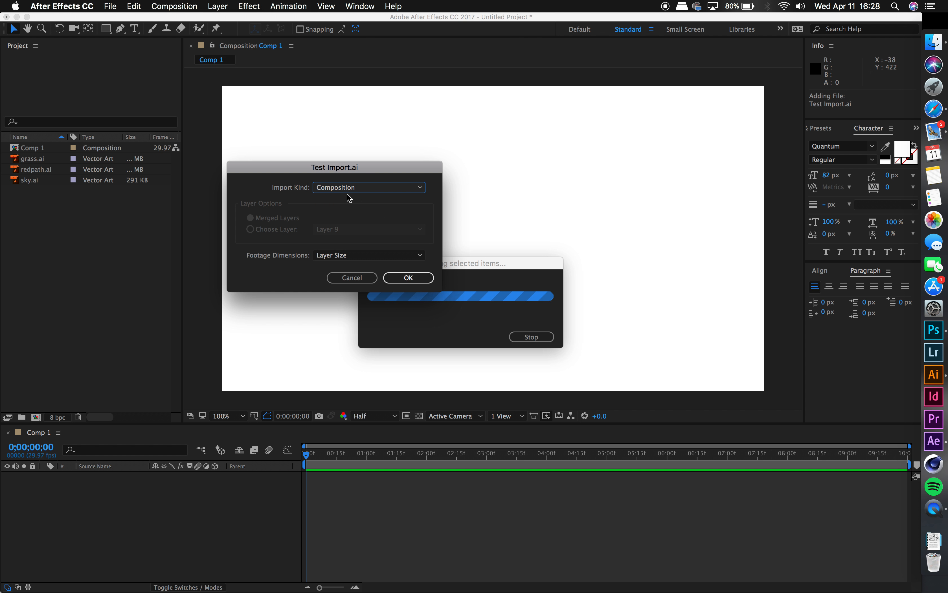
left_click(347, 191)
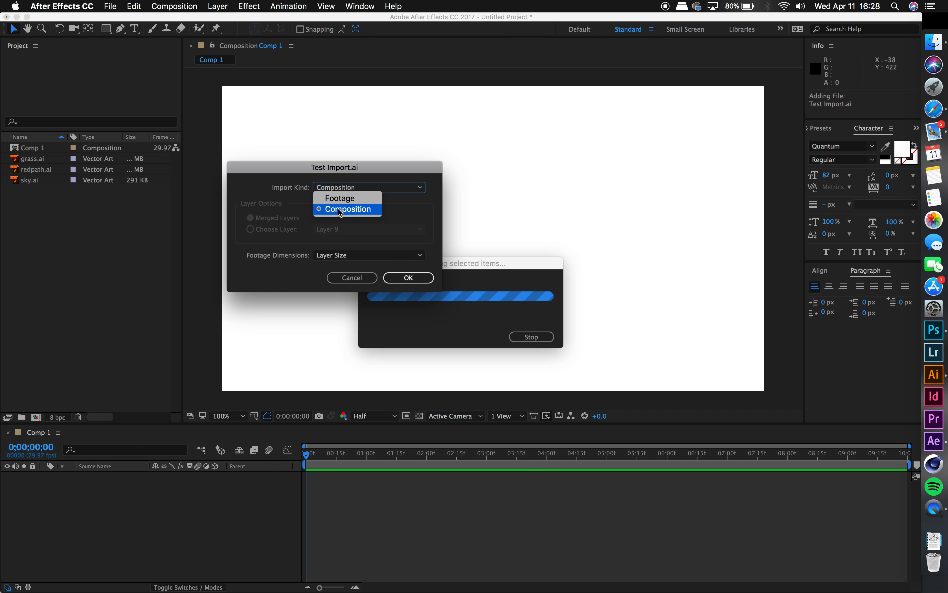
left_click(357, 211)
left_click(362, 255)
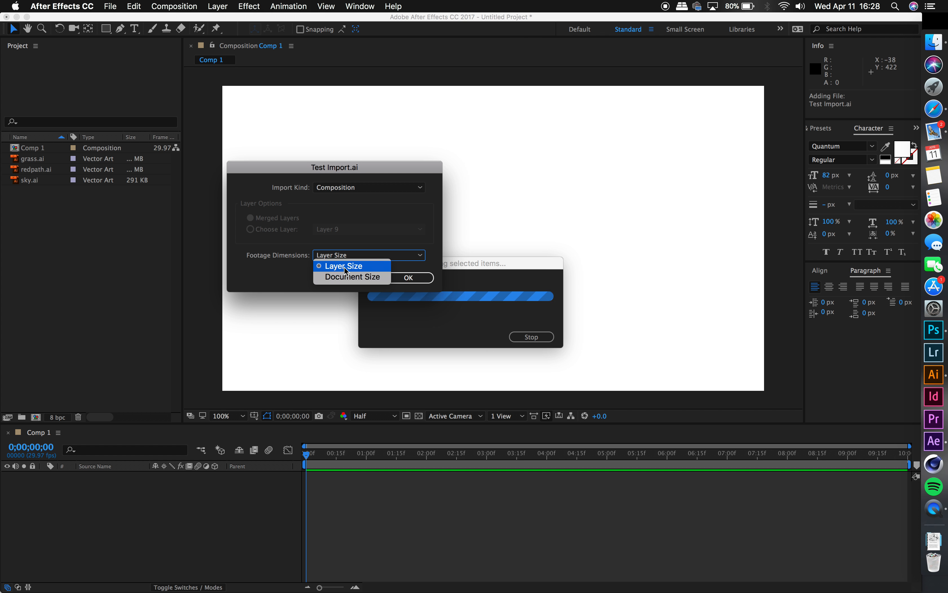
left_click(290, 273)
left_click(389, 278)
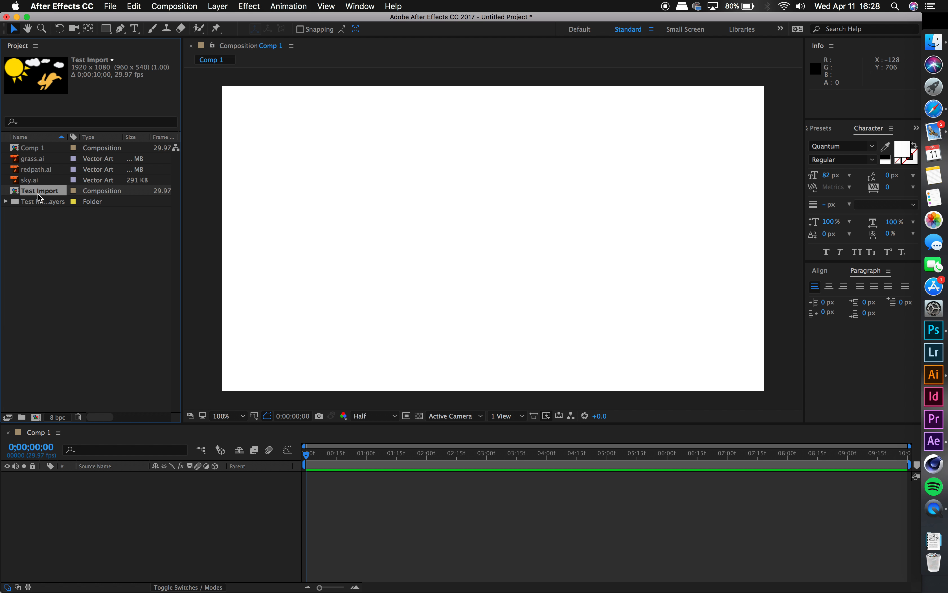
Step: Preview the individual artwork layers in the Test Import Layers folder
left_click(6, 201)
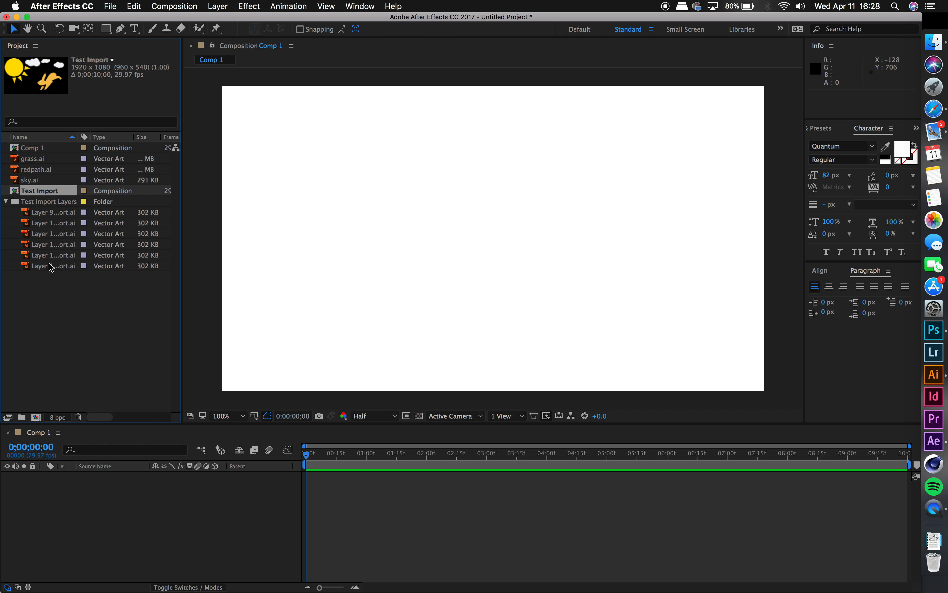
left_click(47, 223)
left_click(48, 233)
left_click(48, 241)
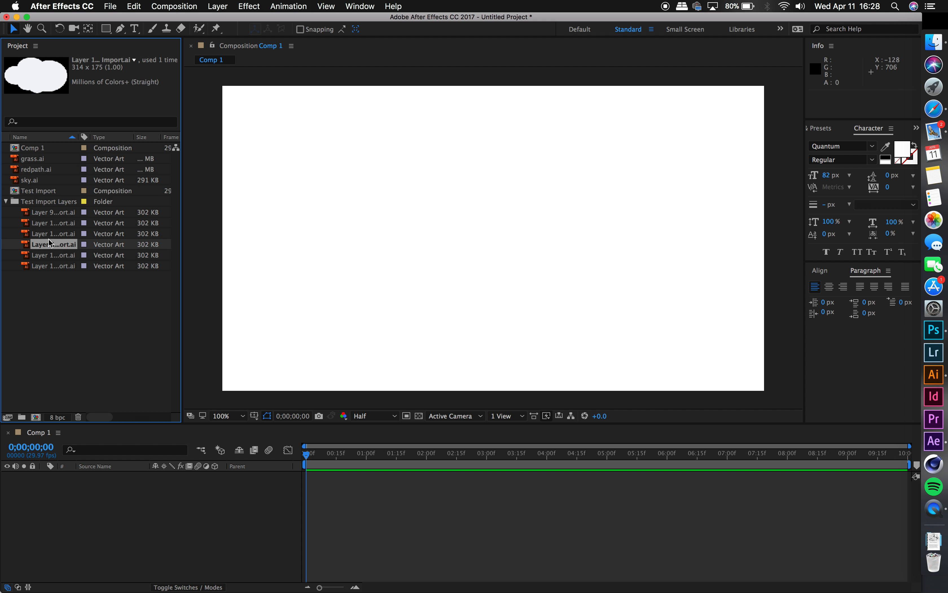
left_click(50, 267)
left_click(52, 243)
left_click(6, 201)
Step: Add sky.ai, redpath.ai and grass.ai to Comp 1, stacked with redpath.ai above grass.ai and sky.ai at the back
left_click_drag(33, 180, 126, 501)
left_click_drag(36, 169, 160, 522)
left_click_drag(34, 161, 114, 536)
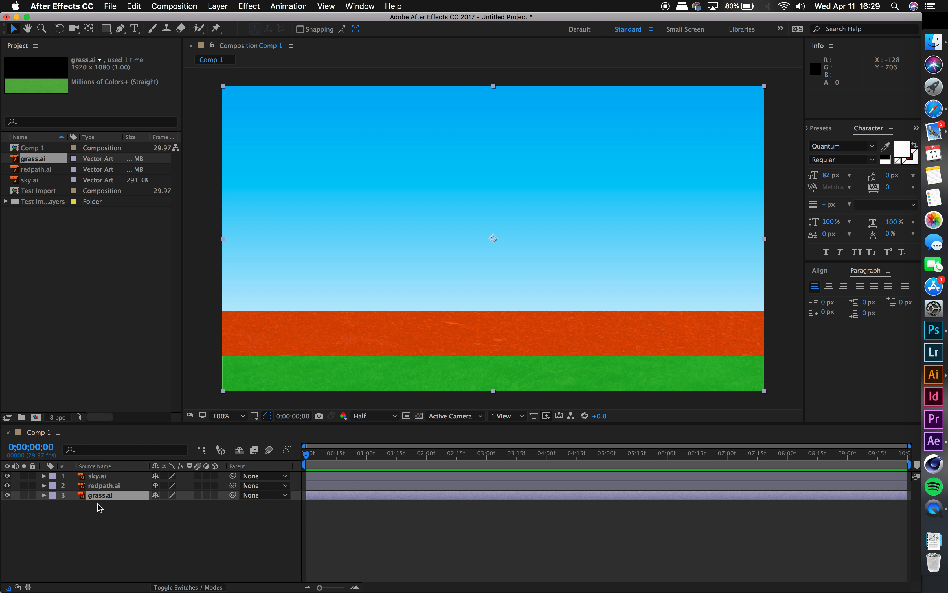
mouse_move(100, 496)
left_mouse_down()
mouse_move(105, 486)
mouse_move(107, 500)
left_mouse_up()
left_click(116, 533)
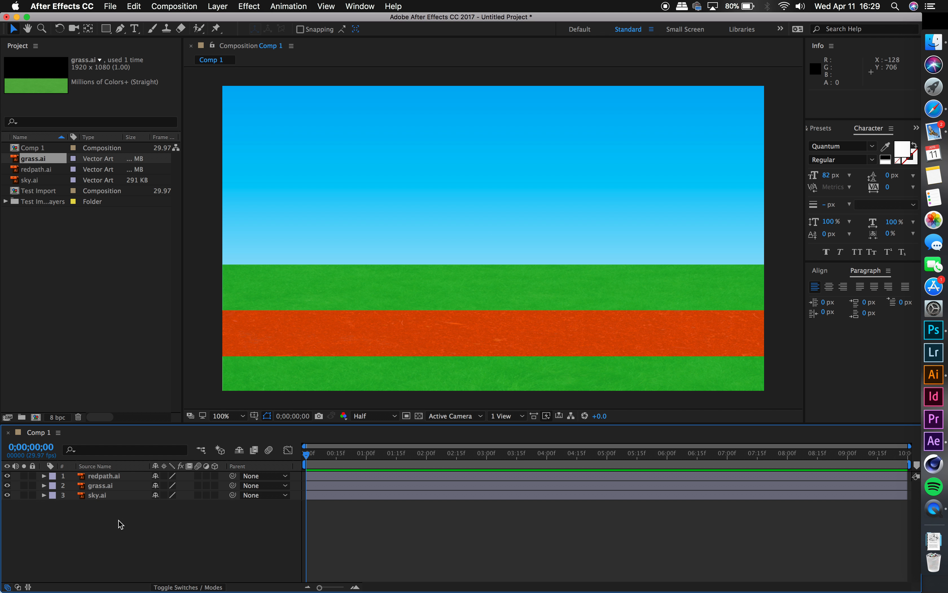
Step: Add the rabbit artwork, Layer 9 from the Test Import Layers folder, to Comp 1 as the topmost layer
left_click(6, 200)
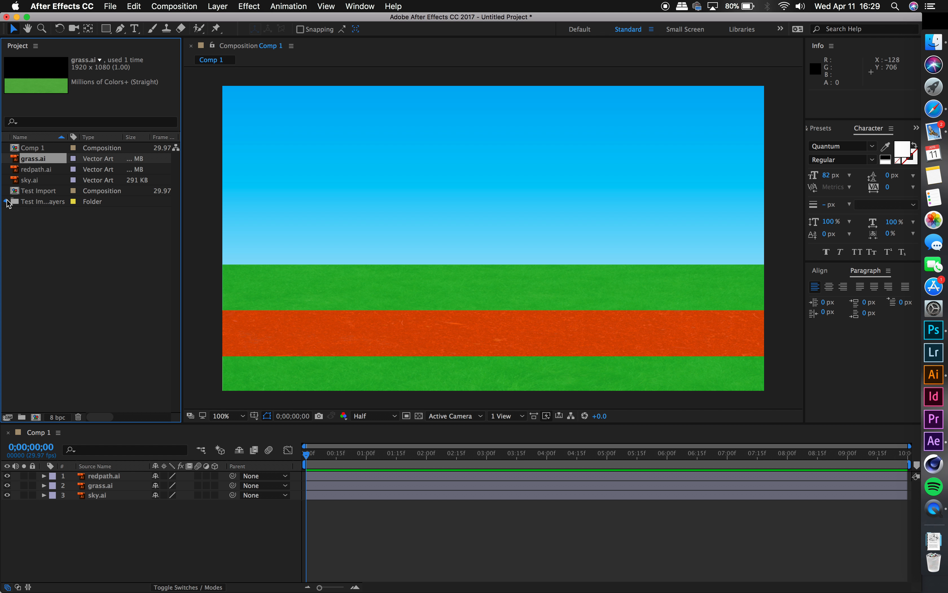
left_click(44, 214)
left_click_drag(45, 214, 101, 477)
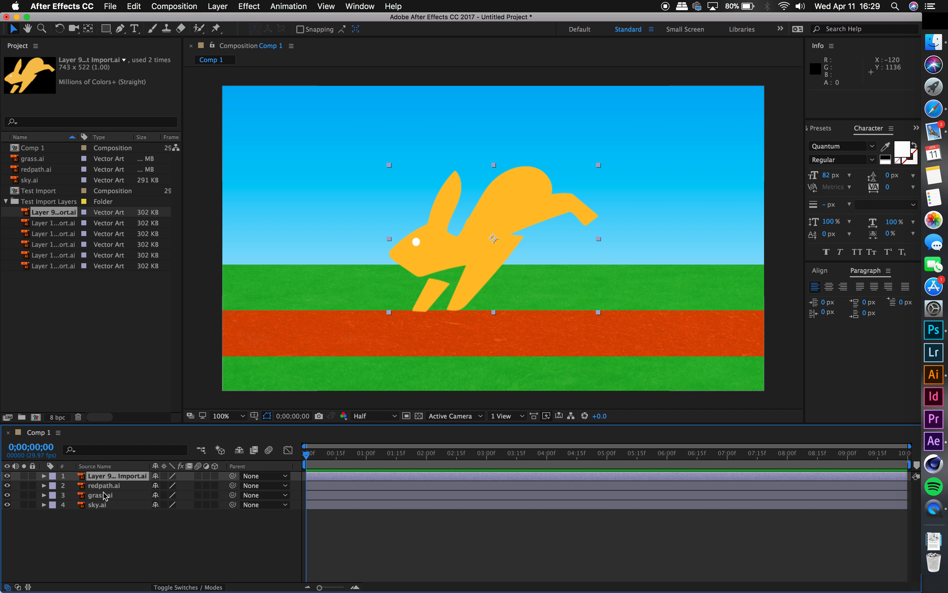
Step: Create shapes from the rabbit's vector layer and delete the original Layer 9 artwork from the composition
right_click(123, 478)
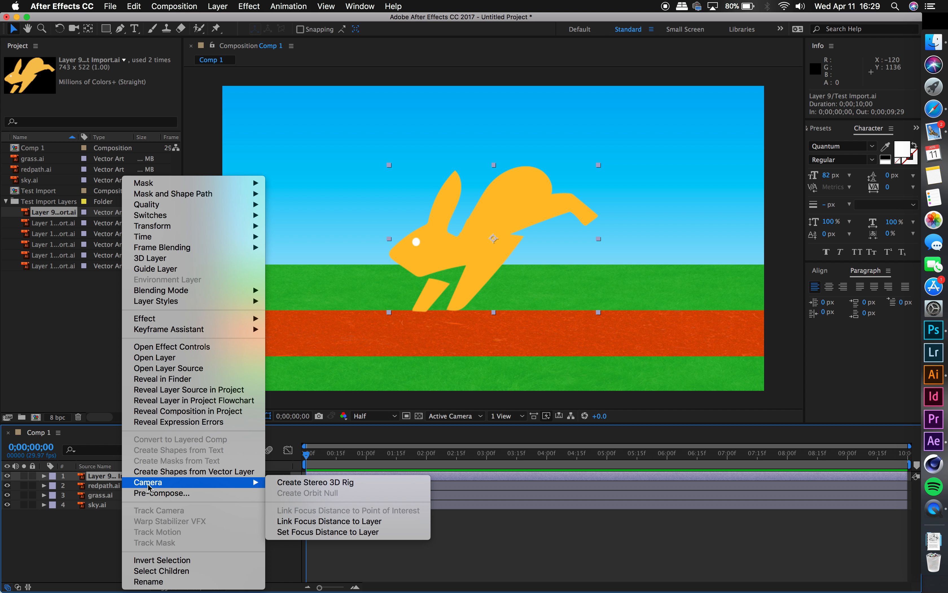
left_click(197, 472)
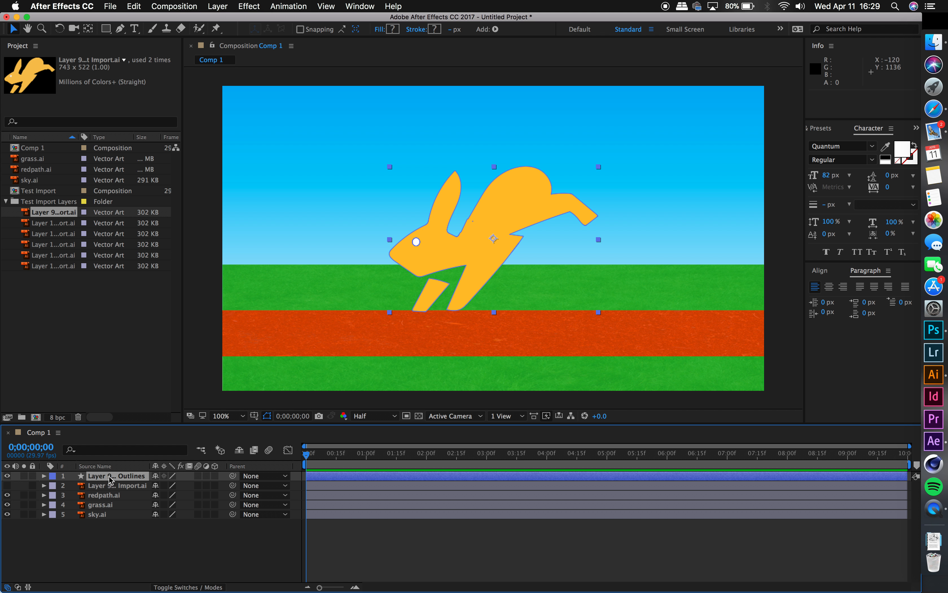
left_click(122, 489)
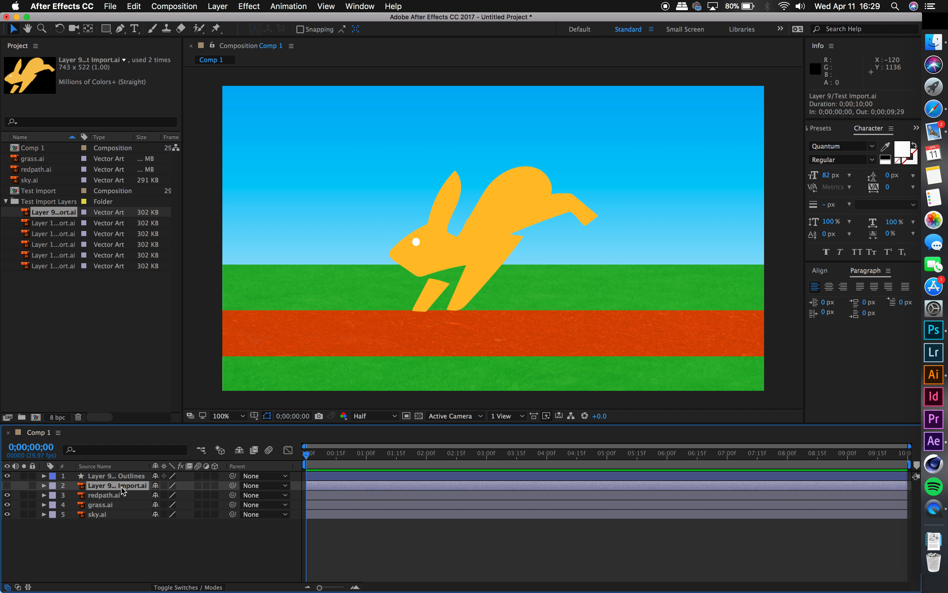
key("Delete")
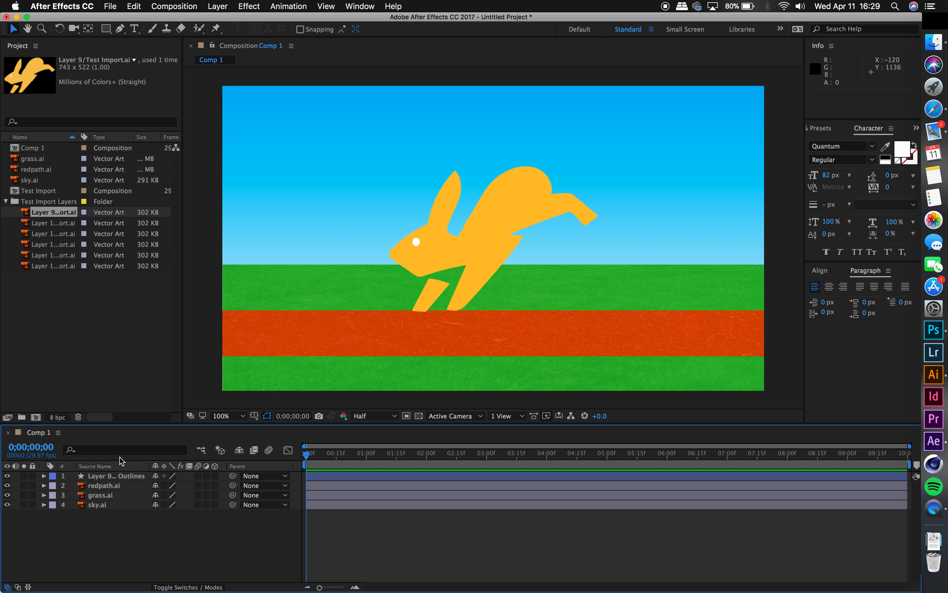
Step: Rename the rabbit's outlines layer to Zomo
left_click(125, 477)
right_click(124, 476)
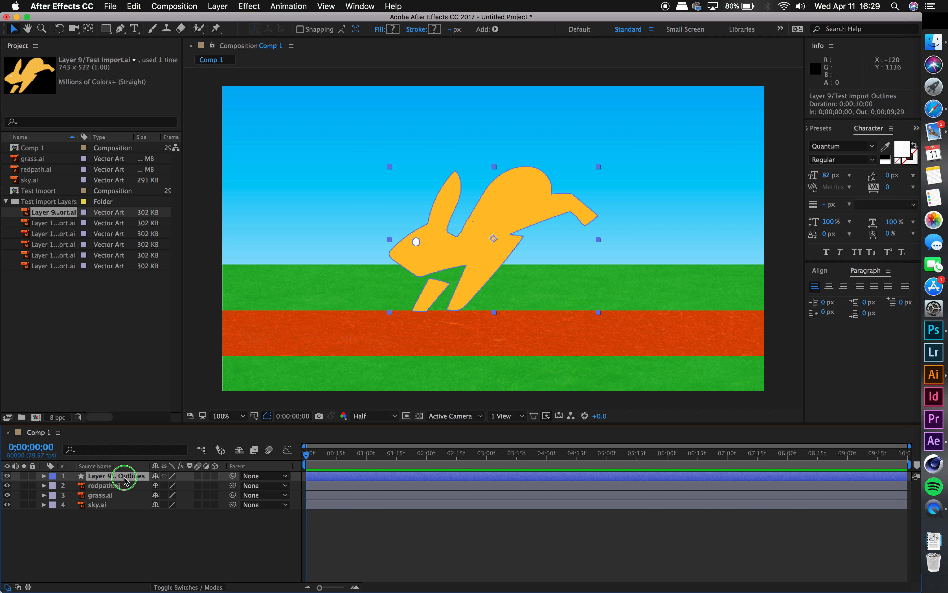
left_click(164, 581)
type("Zom")
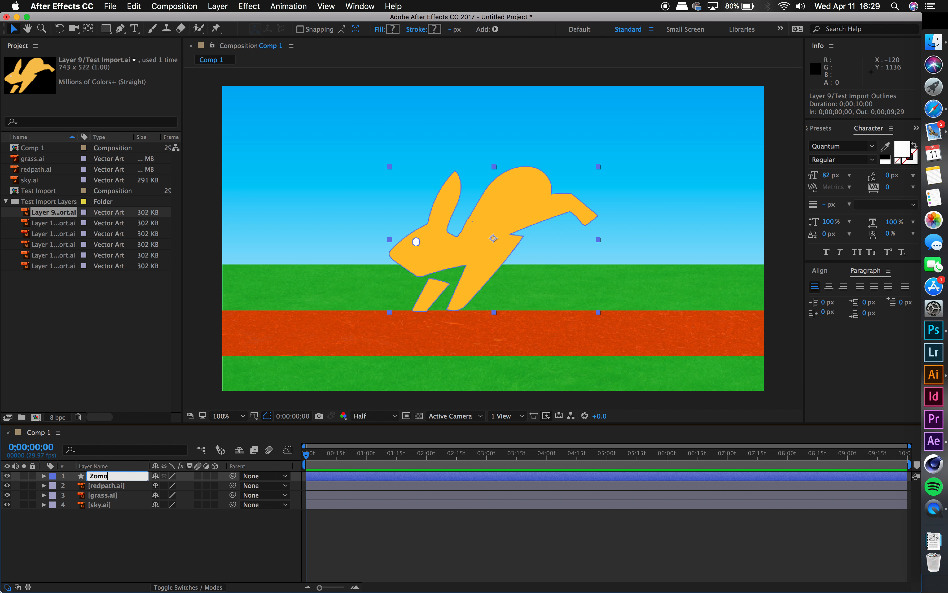
type("o")
left_click(145, 568)
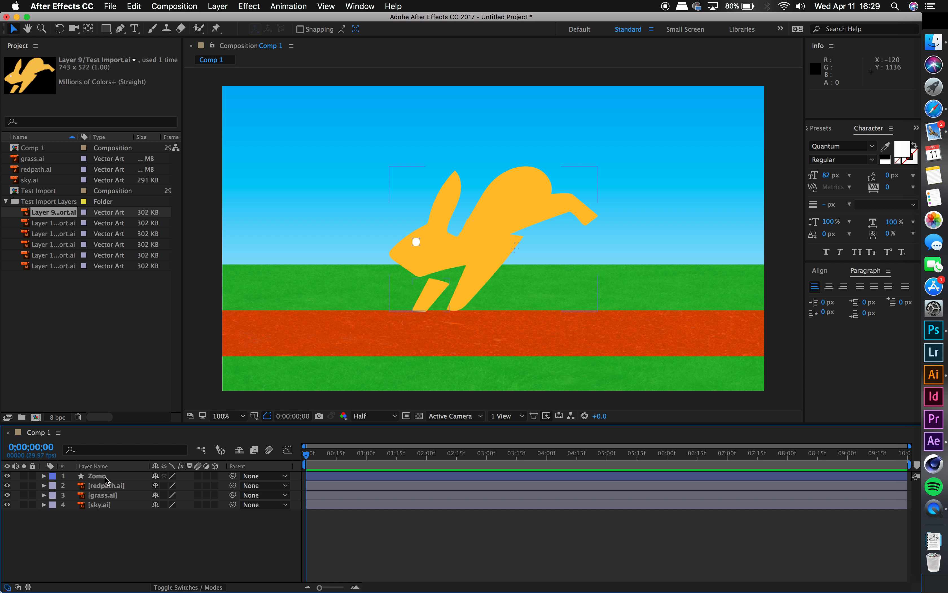
left_click(106, 479)
left_click(125, 530)
left_click(103, 478)
left_click(121, 530)
Step: Place Puppet pins on the Zomo layer at the paw and upper end of both of the rabbit's front legs
left_click(102, 478)
left_click(103, 477)
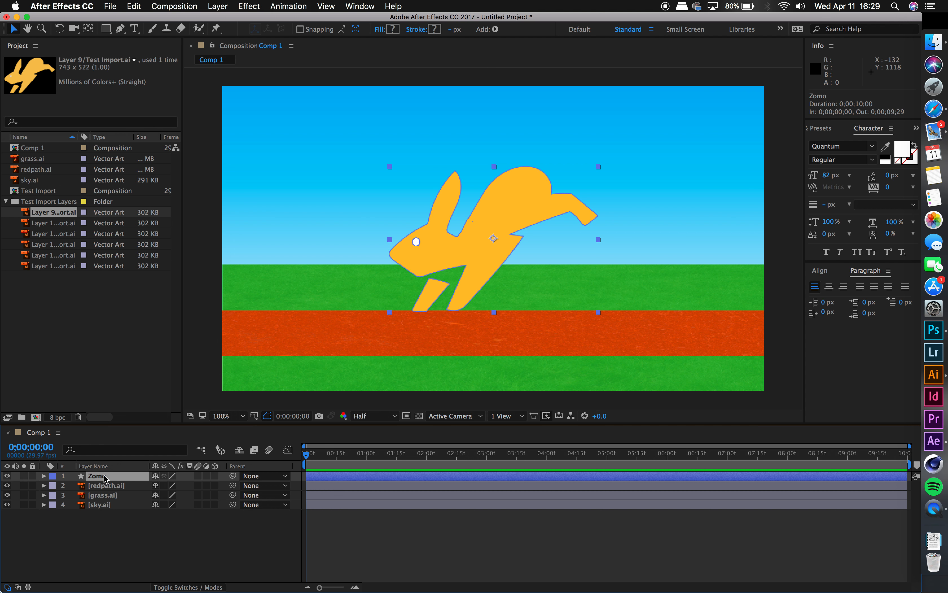
right_click(106, 478)
left_click(79, 527)
left_click(217, 30)
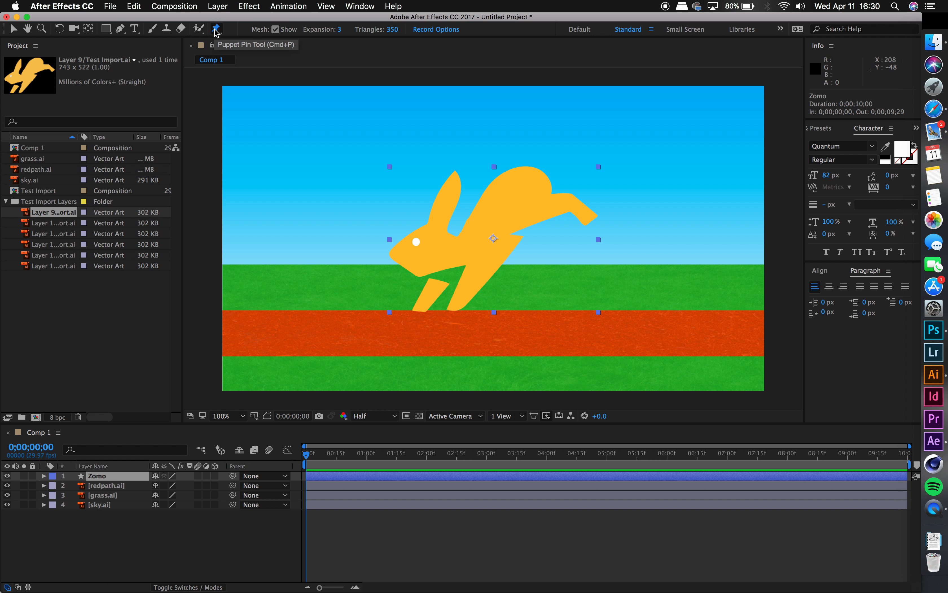
left_click(458, 301)
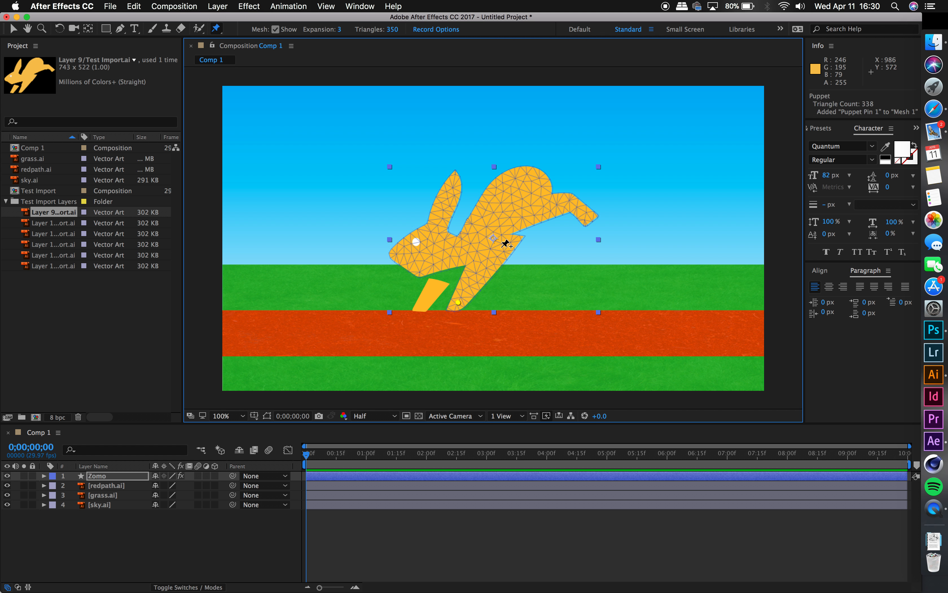
left_click(422, 309)
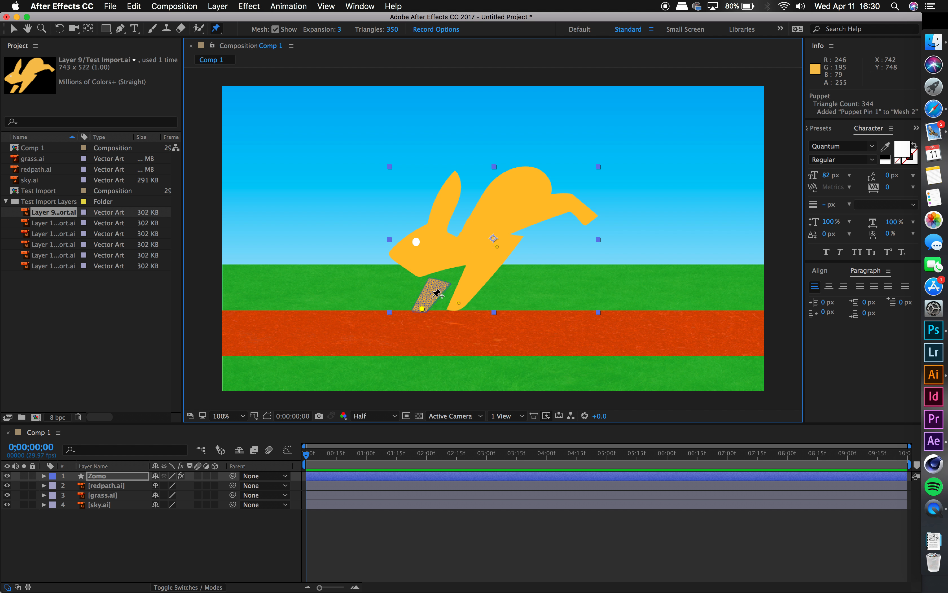
left_click(434, 287)
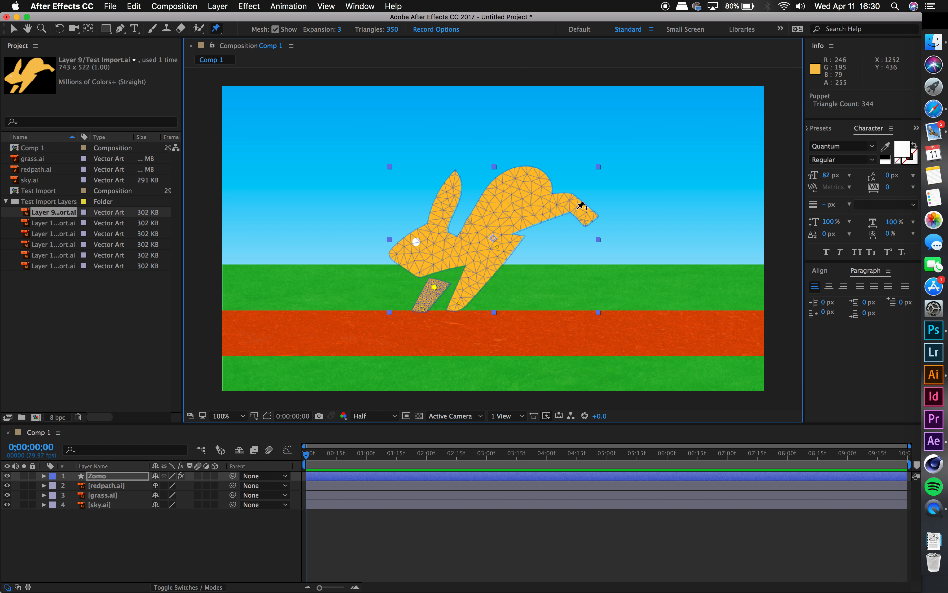
Step: Add Puppet pins at the rabbit's hind foot, hind leg joint and hip
left_click(586, 214)
left_click(570, 202)
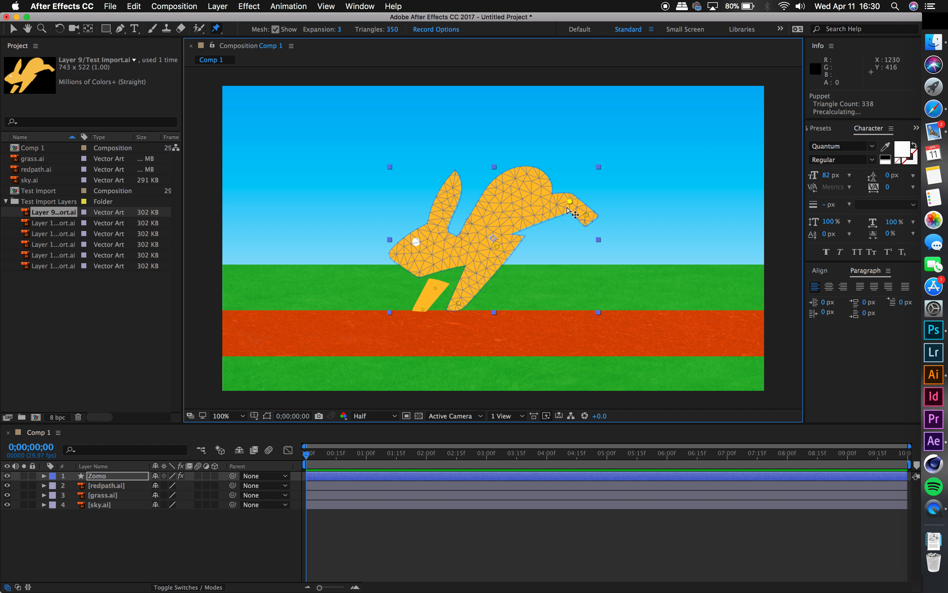
left_click(521, 213)
Step: Move the Puppet pin on the paw of the front leg attached to the body slightly up and towards the head
left_click(13, 31)
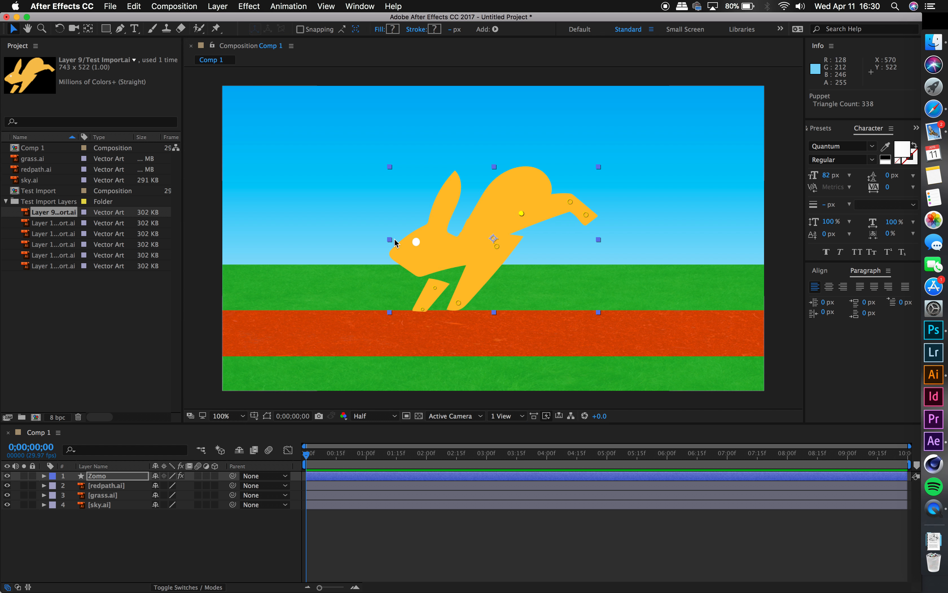
left_click(458, 303)
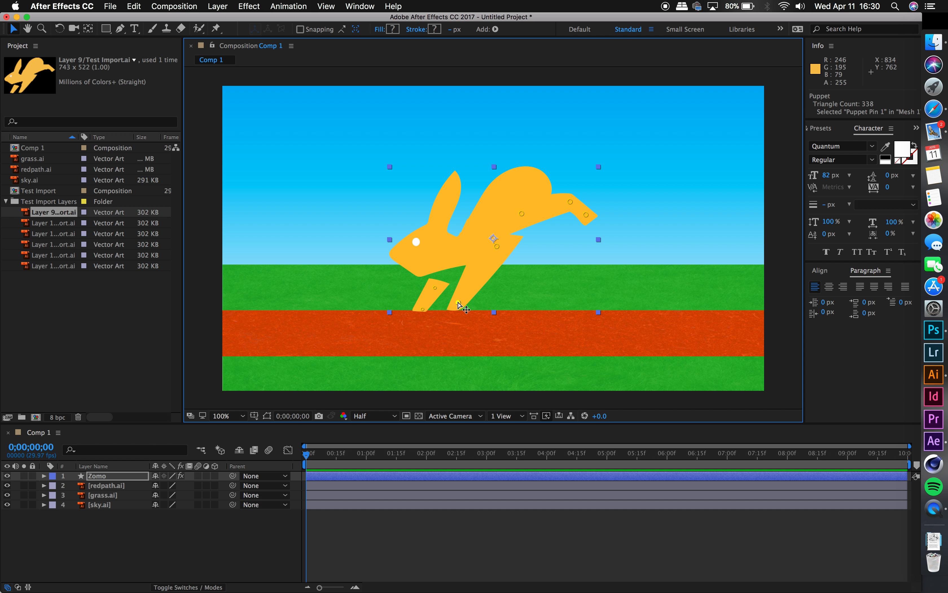
mouse_move(458, 303)
left_mouse_down()
mouse_move(449, 313)
mouse_move(451, 276)
mouse_move(450, 309)
mouse_move(456, 299)
left_mouse_up()
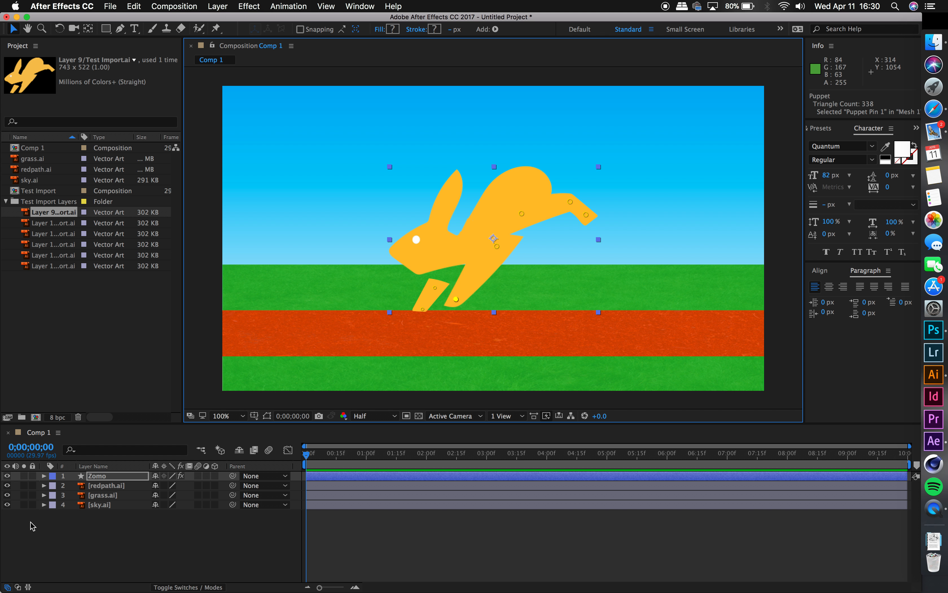
left_click(136, 540)
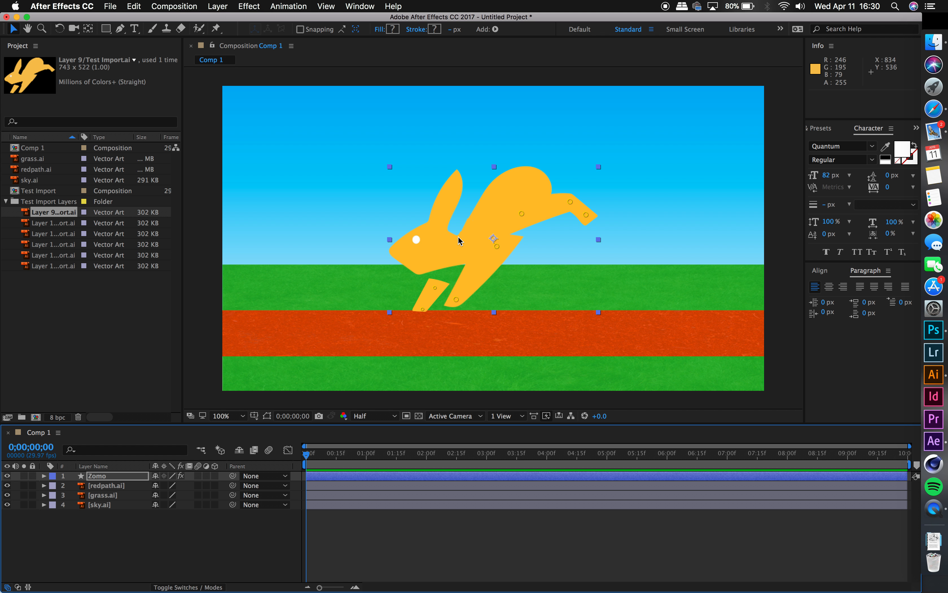
Step: Pre-compose the Zomo layer as Zomo Comp 1, moving all attributes into the new composition
left_click(100, 477)
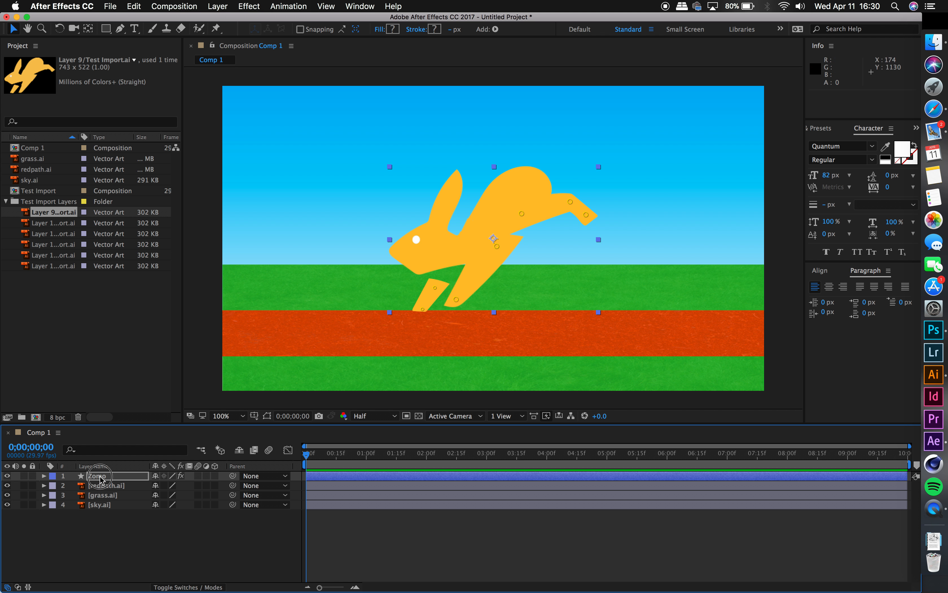
left_click(103, 517)
left_click(101, 481)
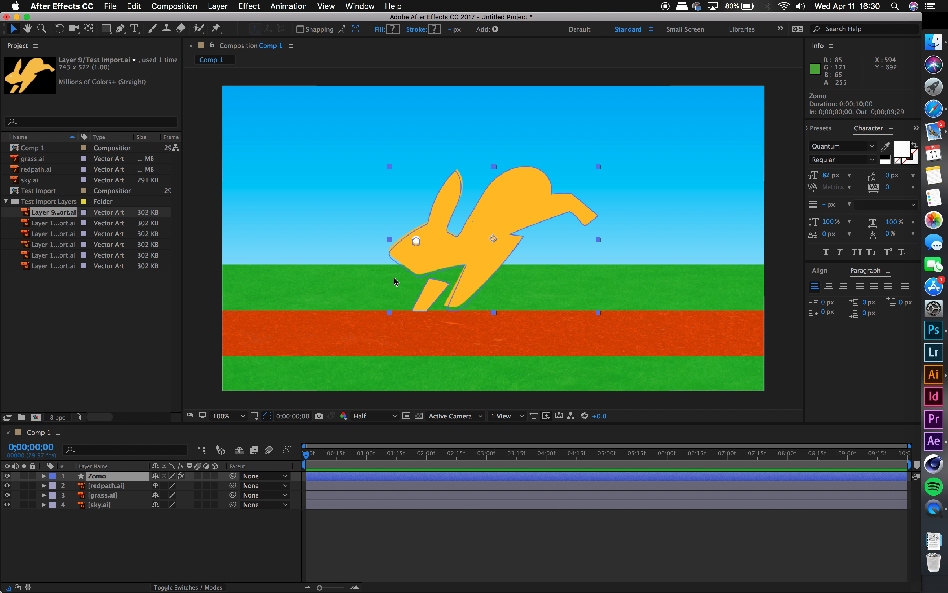
right_click(97, 480)
left_click(125, 493)
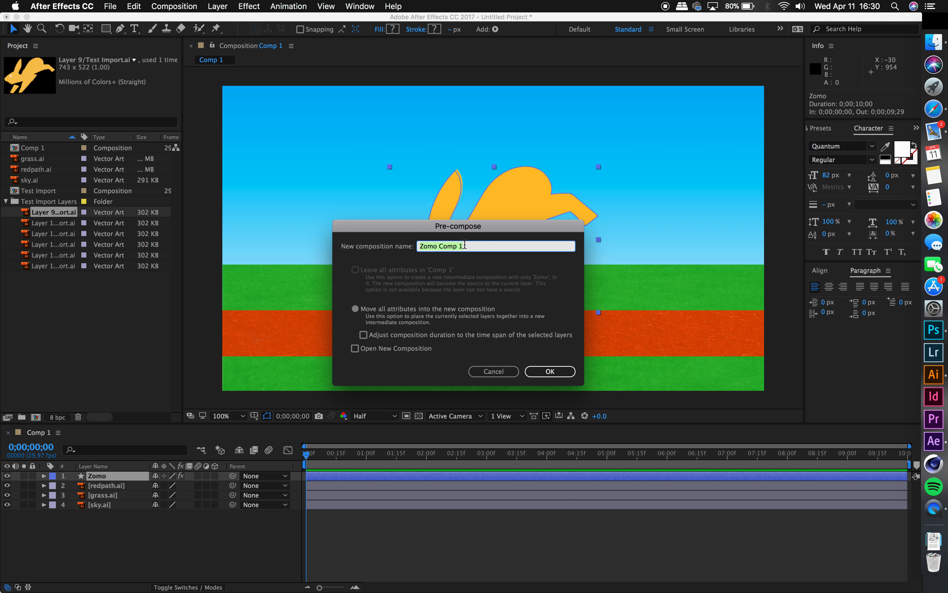
left_click(533, 373)
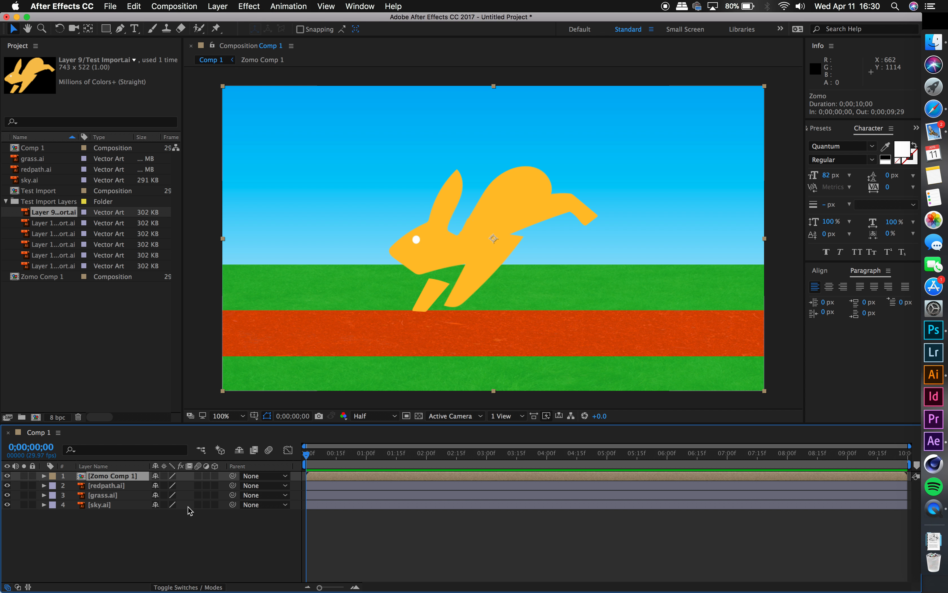
Step: Inside Zomo Comp 1, record a freehand motion for the Puppet pin on the paw of the front leg attached to the body
double_click(119, 475)
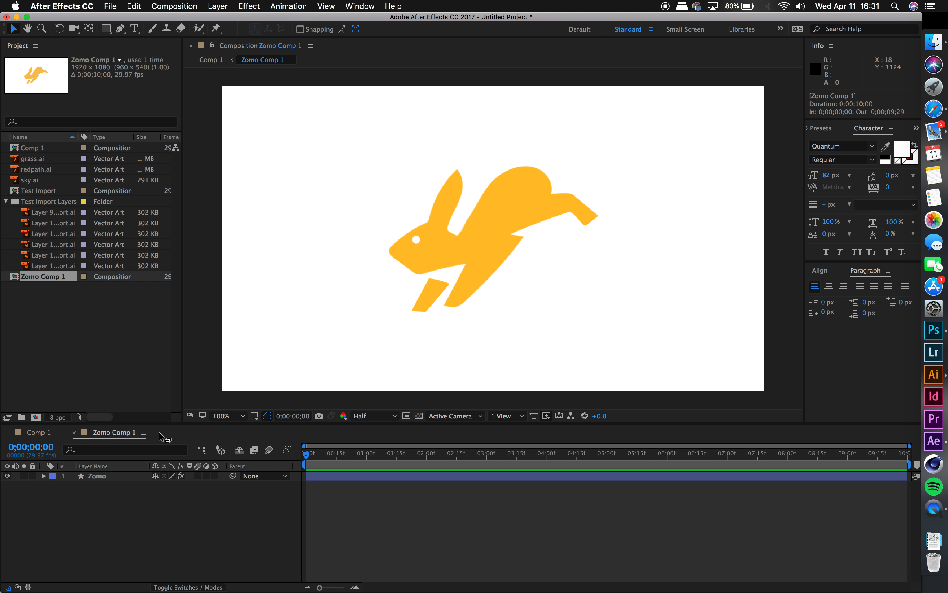
left_click(41, 435)
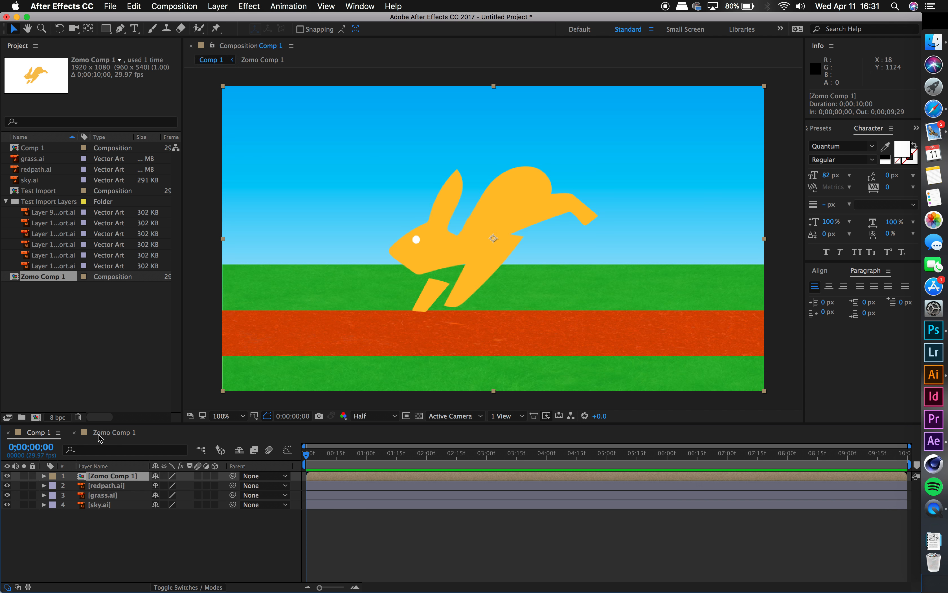
double_click(112, 475)
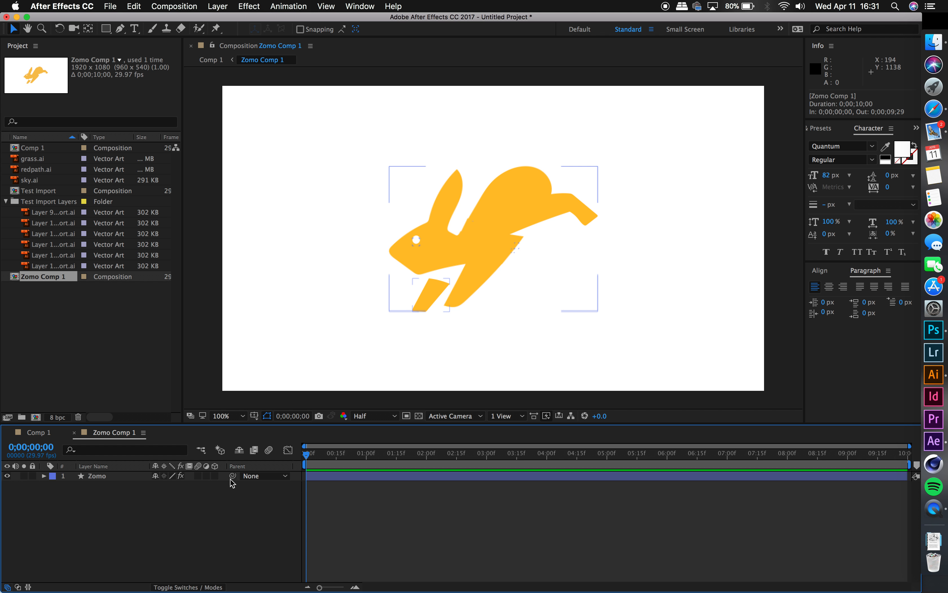
left_click(438, 253)
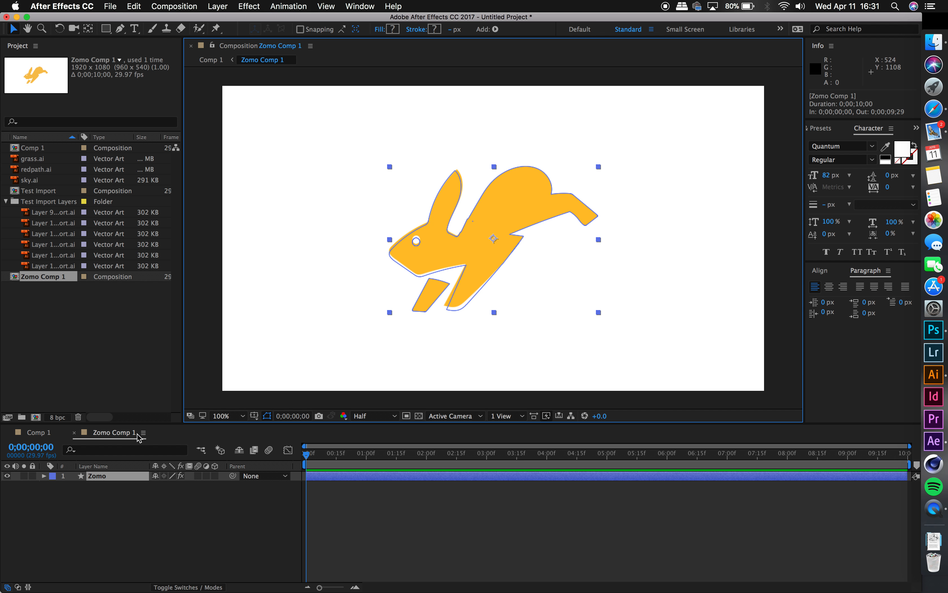
left_click(216, 28)
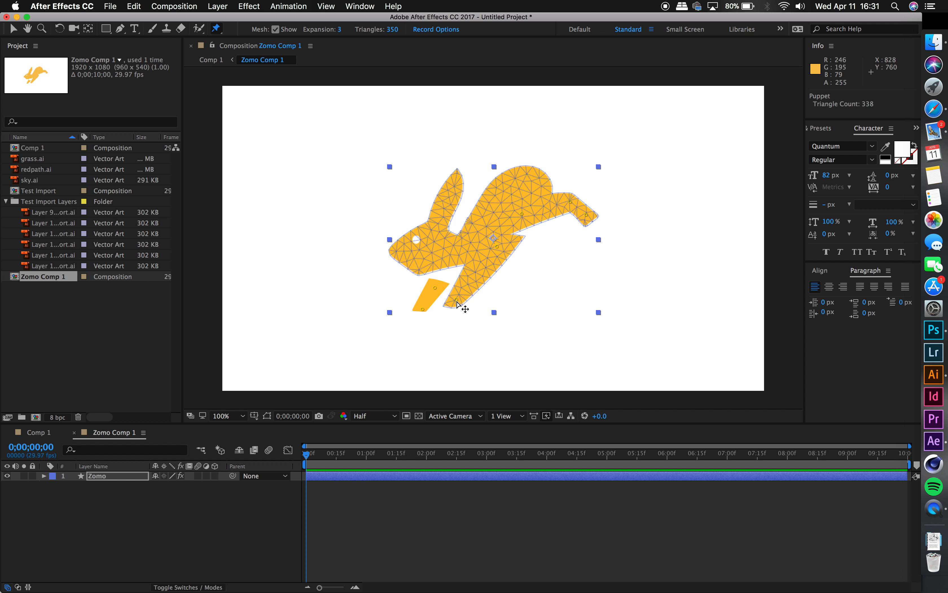
mouse_move(458, 301)
left_mouse_down()
mouse_move(442, 275)
mouse_move(479, 311)
mouse_move(419, 270)
mouse_move(432, 290)
mouse_move(396, 248)
mouse_move(450, 311)
left_mouse_up()
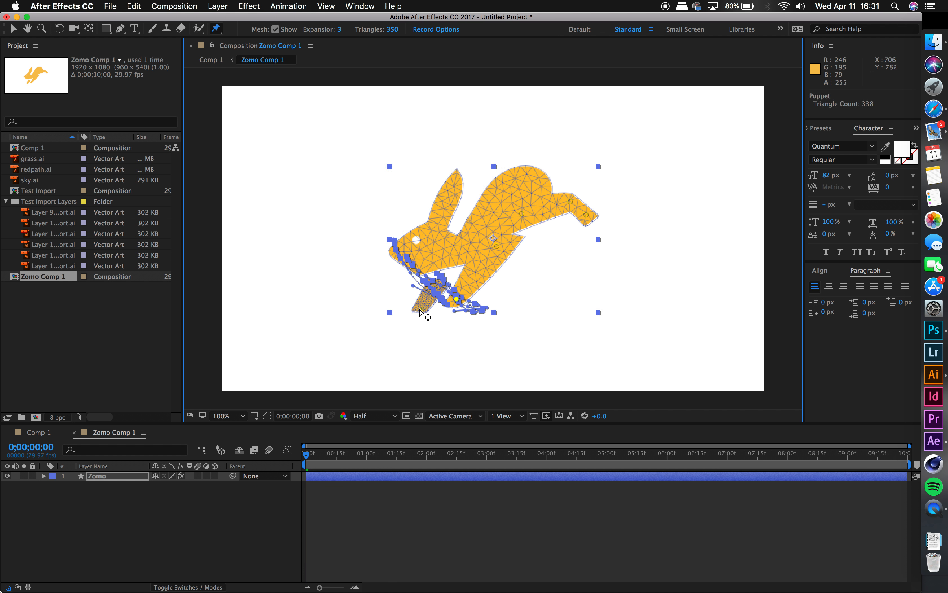
Step: Play back the recorded paw motion in Zomo Comp 1 and return the playhead to the start
key("space")
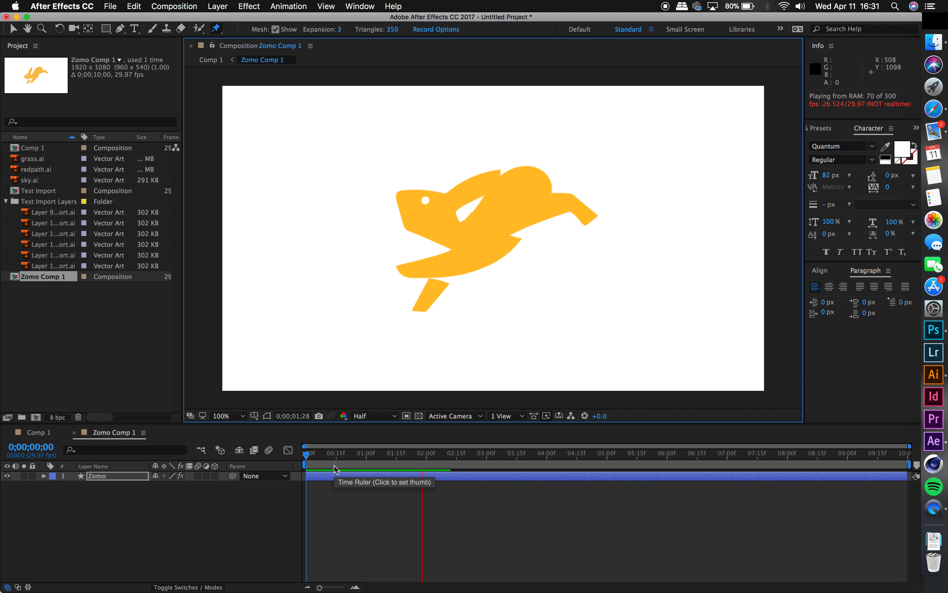
key("space")
left_click_drag(426, 456, 288, 459)
Step: Set the preview resolution of Zomo Comp 1 to Third and deselect the paw's Puppet pin
left_click(376, 416)
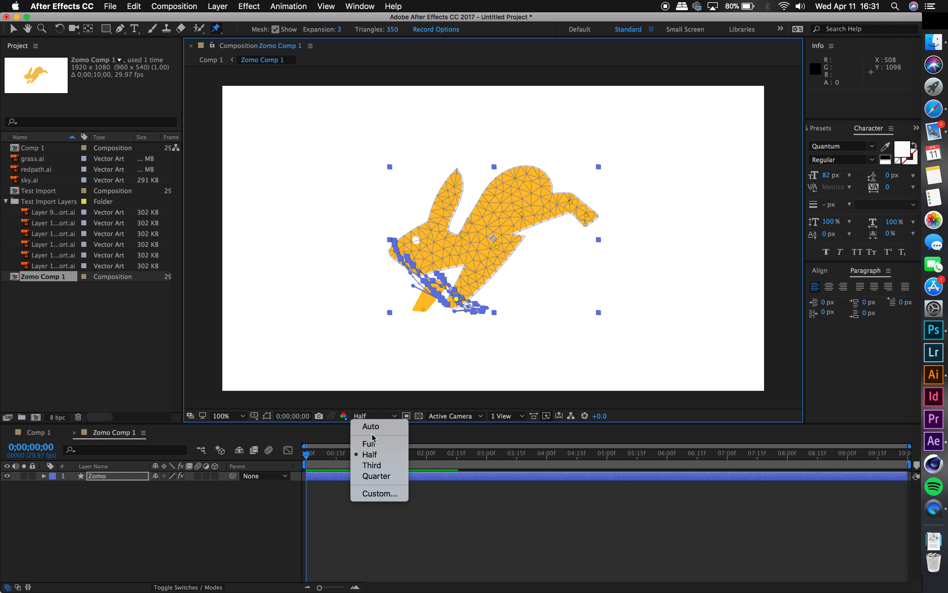
left_click(379, 466)
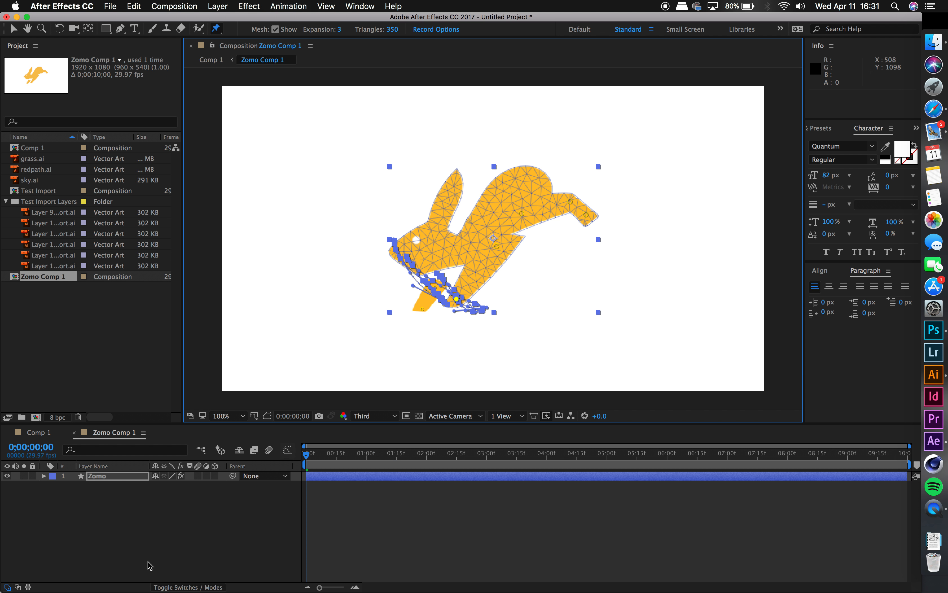
left_click(167, 540)
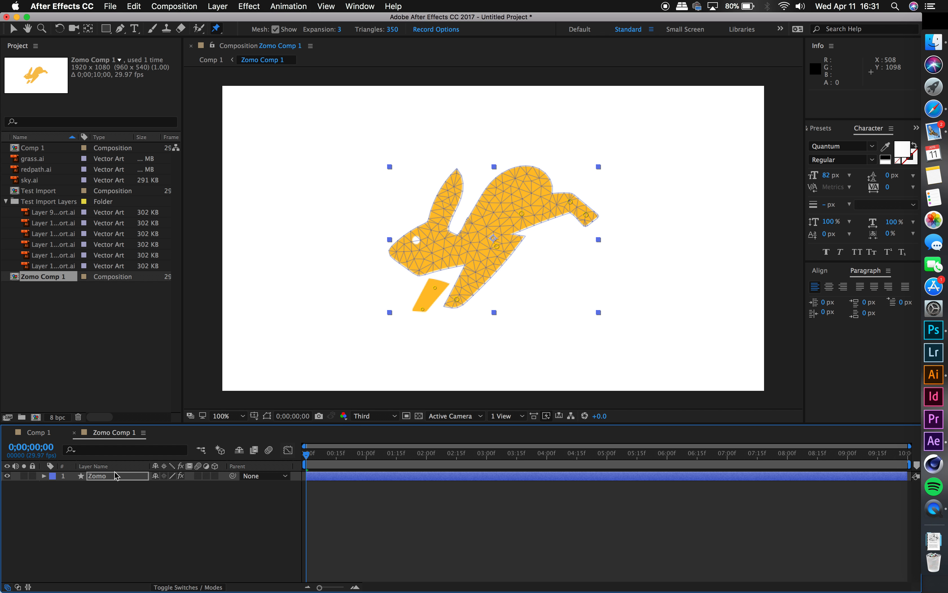
Step: Play back Comp 1 to check the rabbit's leg motion over the background, rewind to the start and compare with Zomo Comp 1
left_click(37, 433)
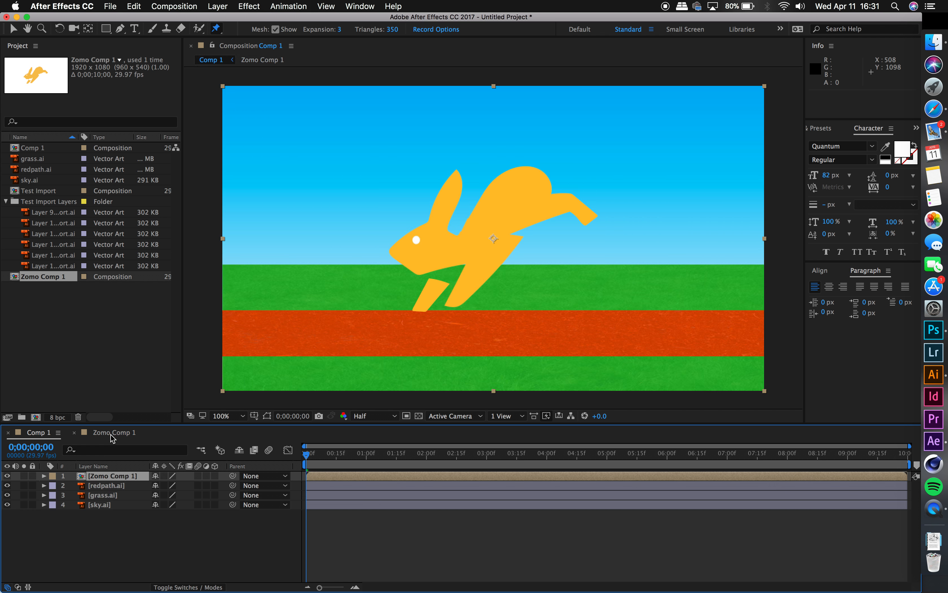
left_click(112, 432)
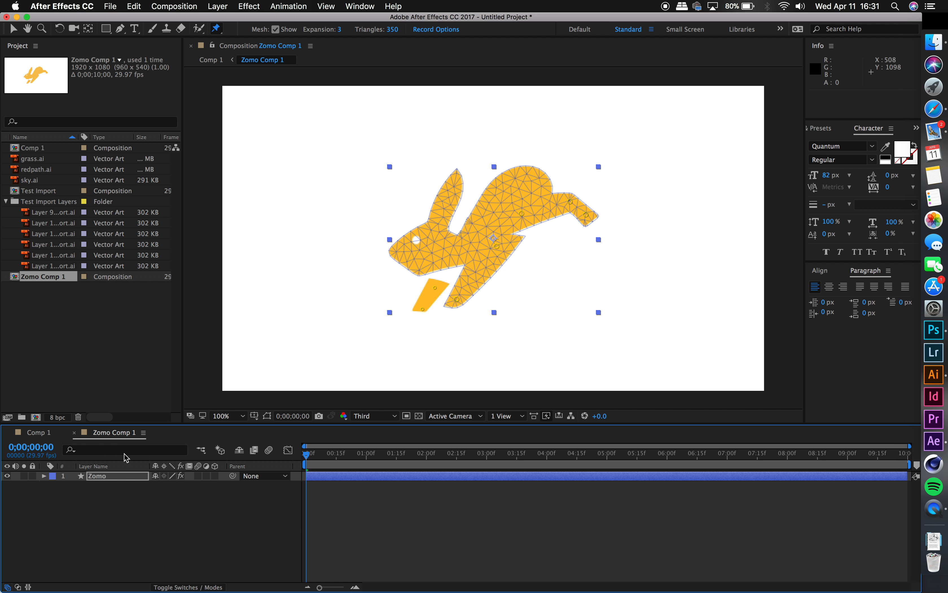
left_click(41, 434)
key("space")
key("space")
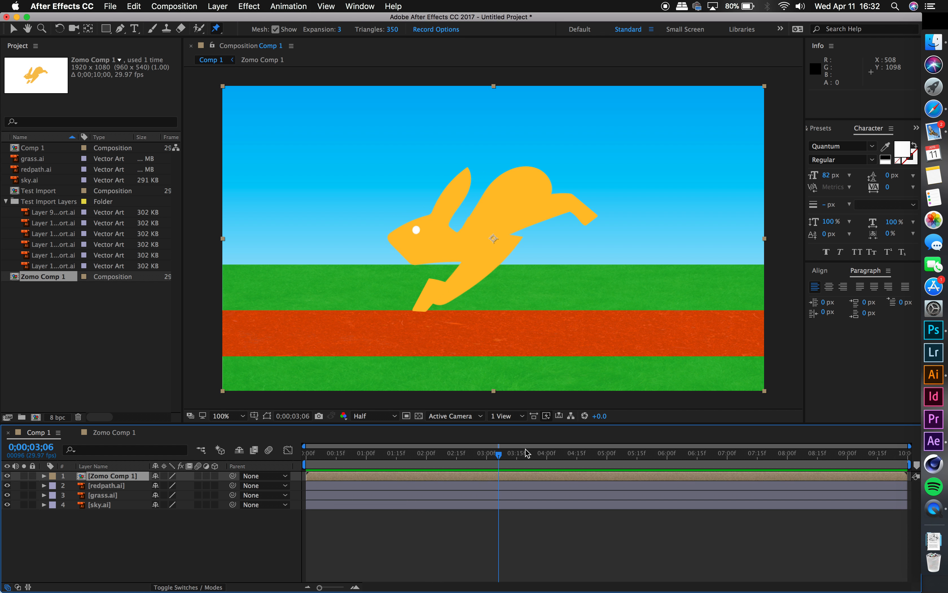
left_click_drag(500, 459, 306, 459)
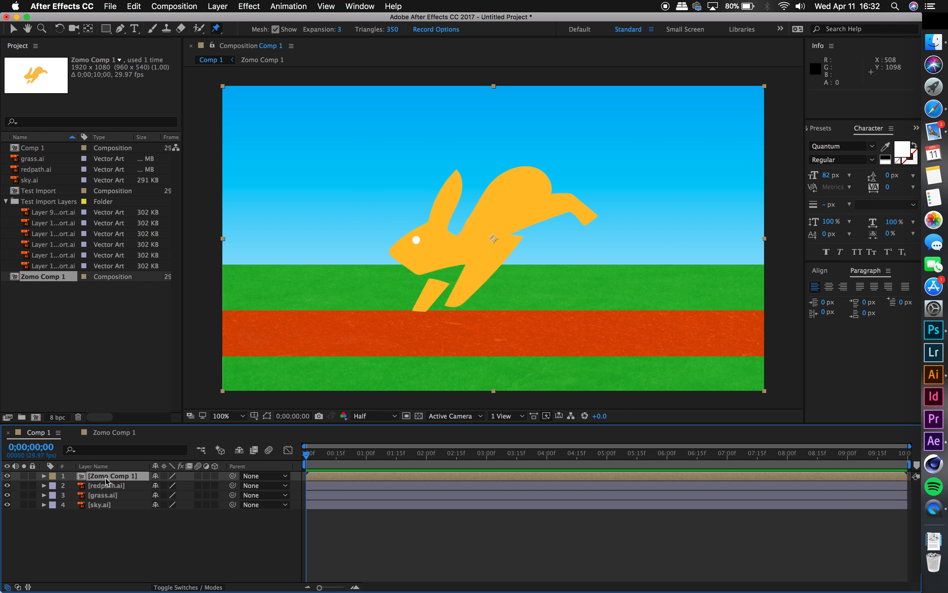
left_click(105, 434)
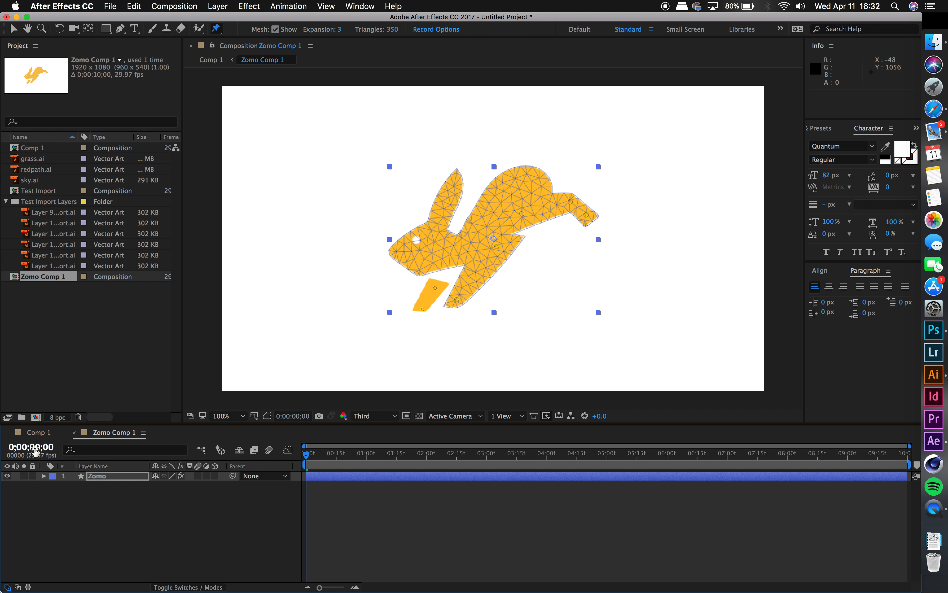
left_click(36, 432)
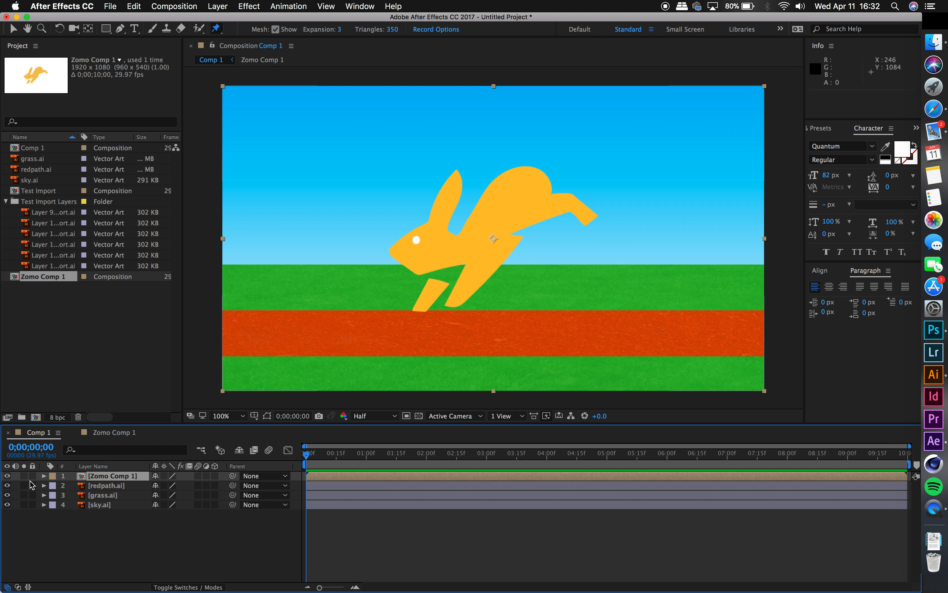
Step: Move the Zomo Comp 1 layer out of the frame to position 2310, 540 and keyframe it at 0 seconds
left_click(44, 476)
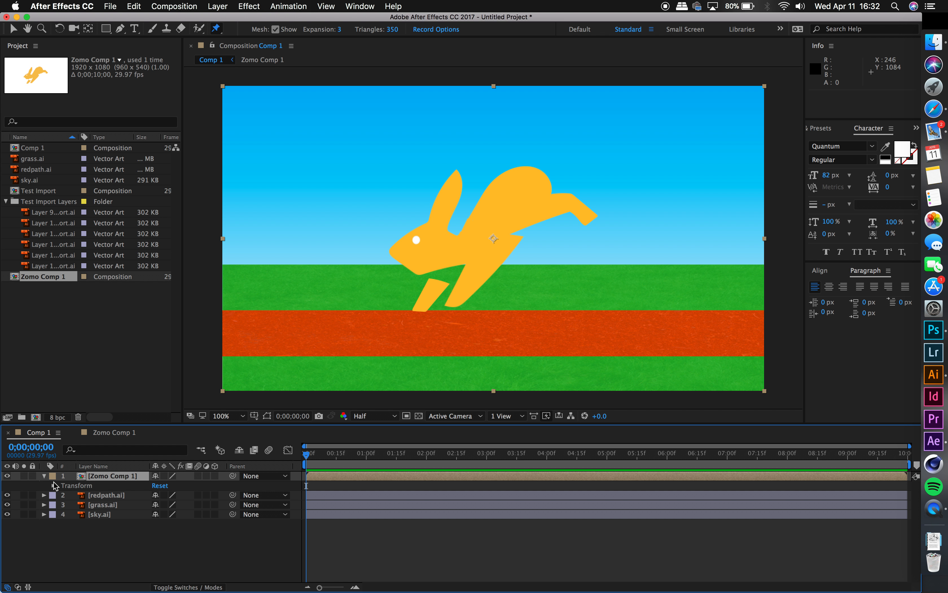
left_click(44, 475)
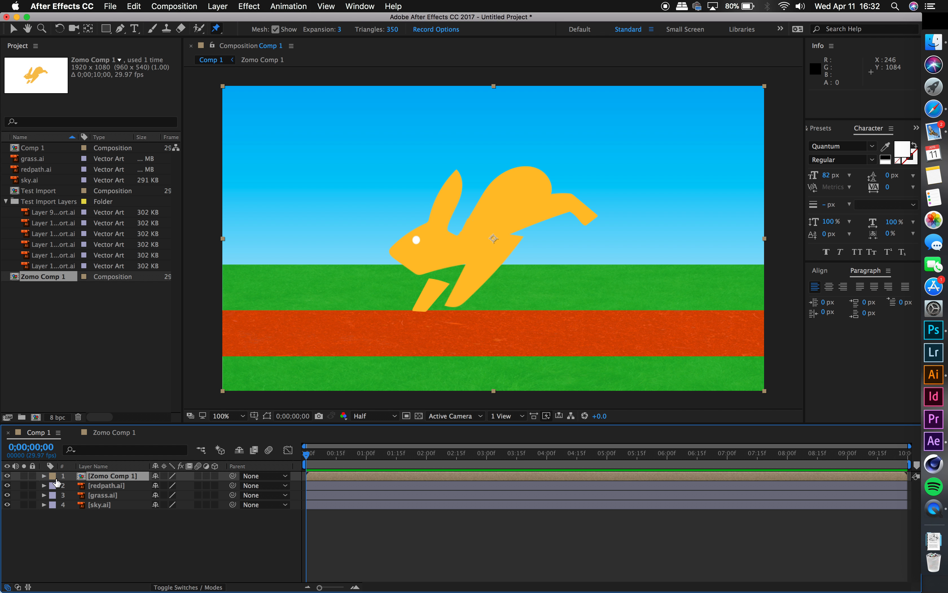
key("p")
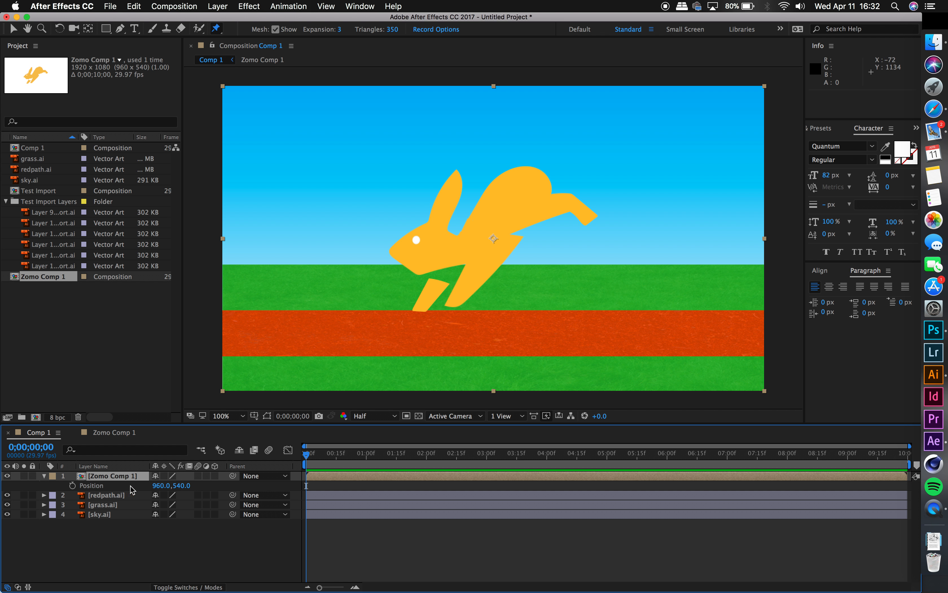
mouse_move(165, 488)
left_mouse_down()
mouse_move(305, 487)
mouse_move(164, 493)
left_mouse_up()
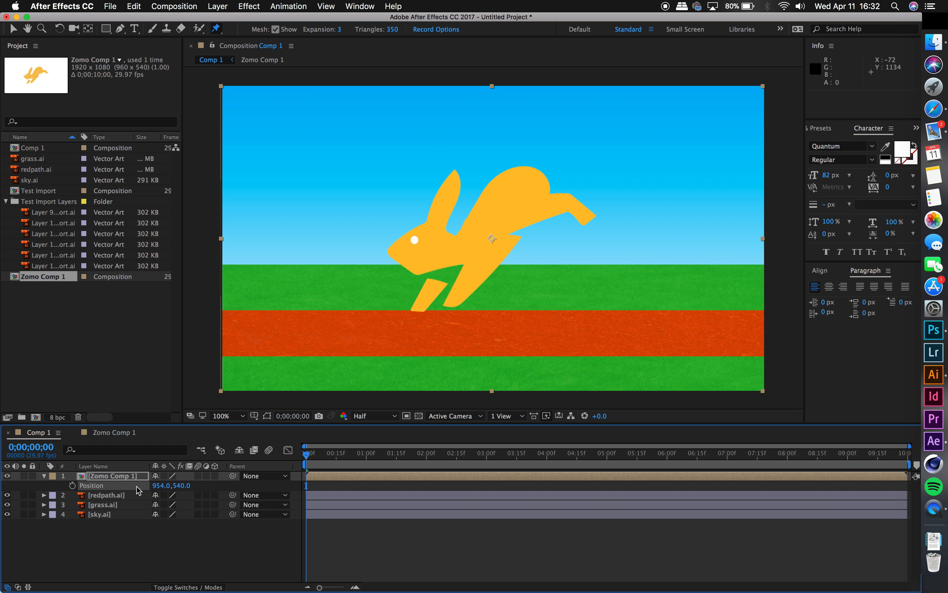
left_click_drag(169, 487, 909, 456)
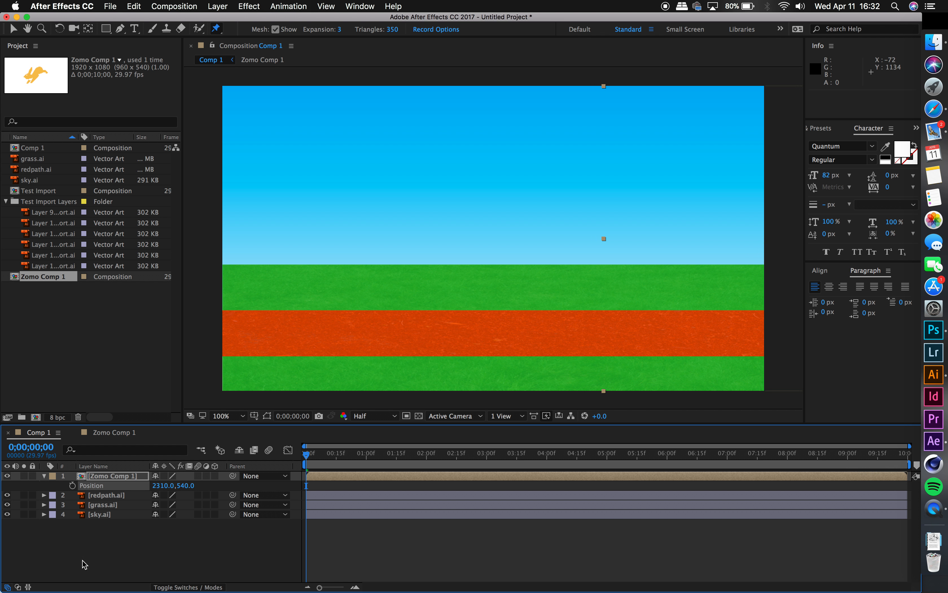
left_click(73, 486)
Step: At 2 seconds, keyframe the Zomo Comp 1 layer's position at 1113, 540 so the rabbit enters the frame
left_click_drag(307, 457, 426, 457)
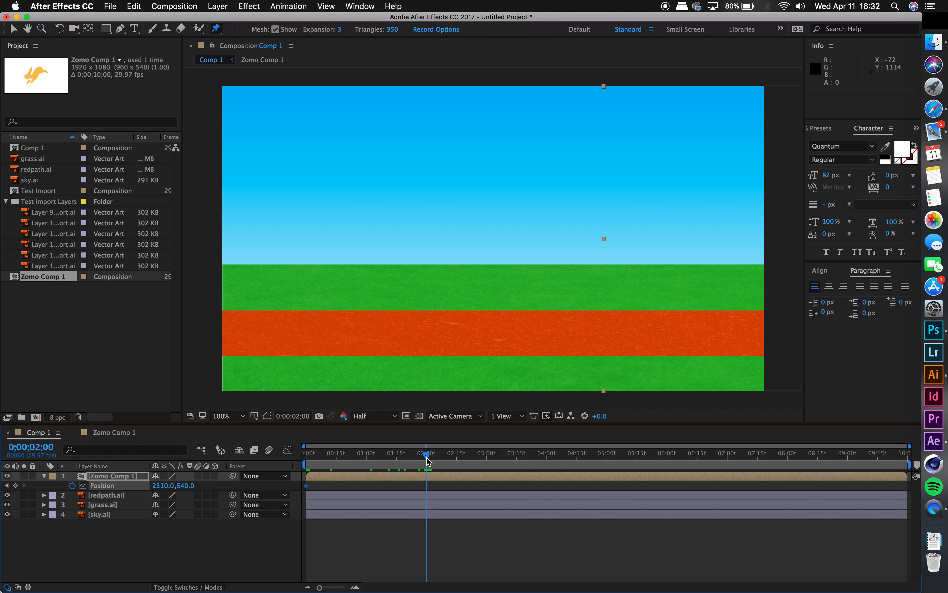
left_click_drag(159, 486, 2, 497)
left_click_drag(165, 492, 49, 492)
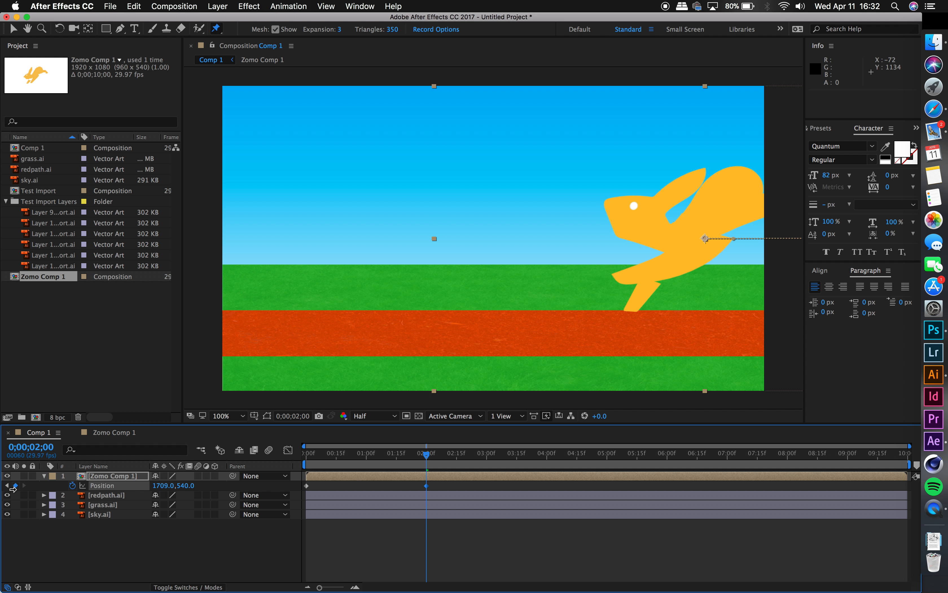
left_click_drag(175, 491, 152, 493)
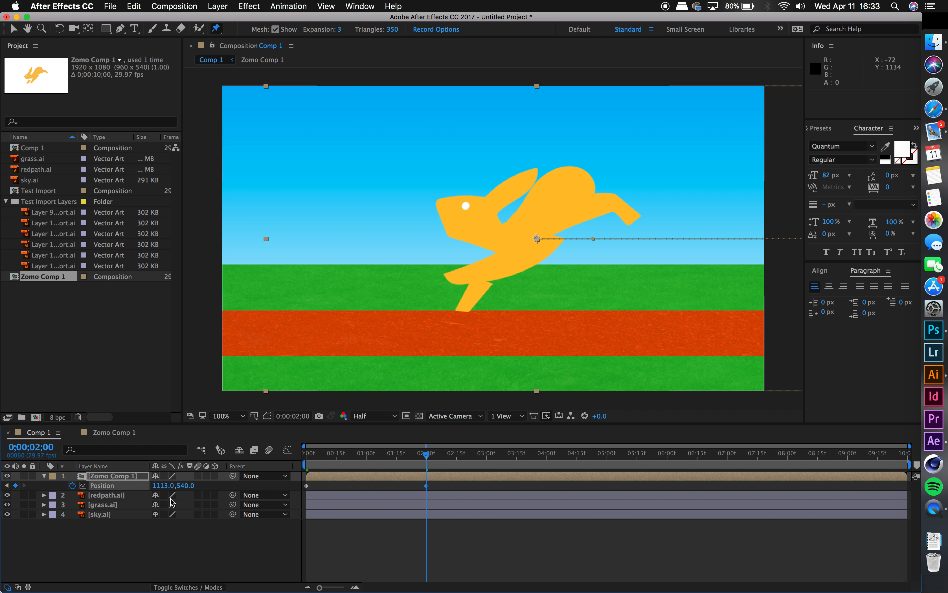
Step: Play back the rabbit's entrance in Comp 1 twice from the start and return the playhead to 0 seconds
left_click_drag(368, 460, 282, 462)
key("space")
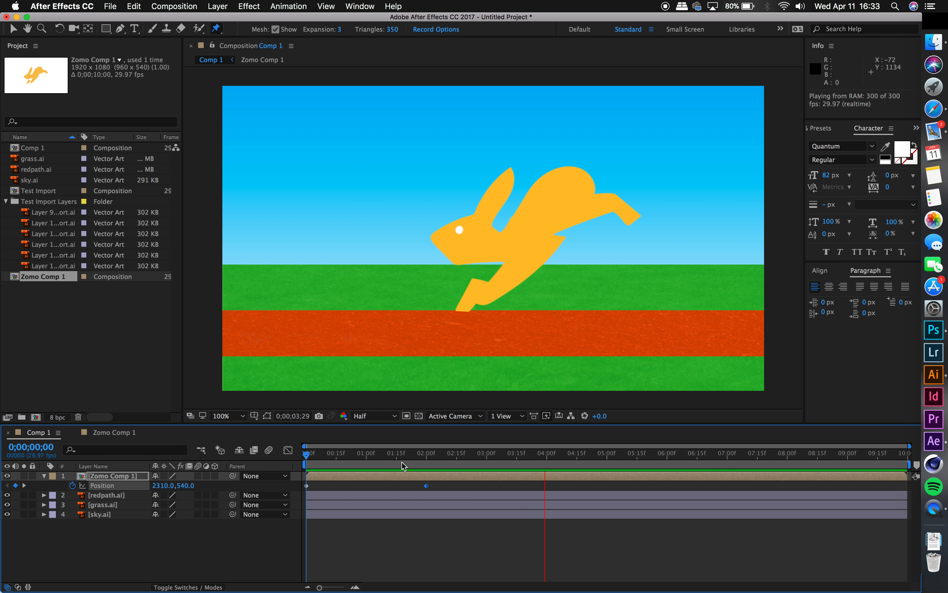
key("space")
left_click_drag(421, 469, 295, 462)
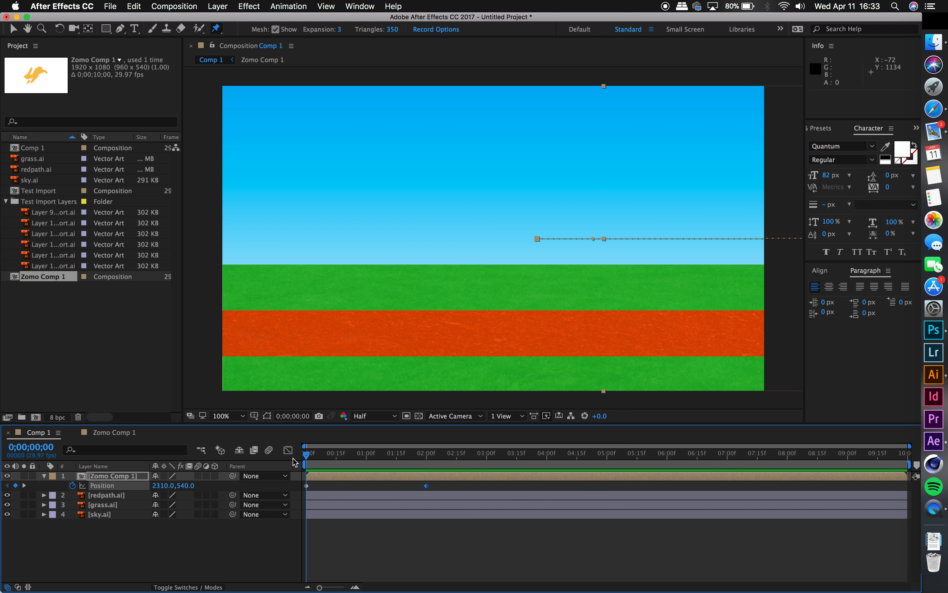
key("space")
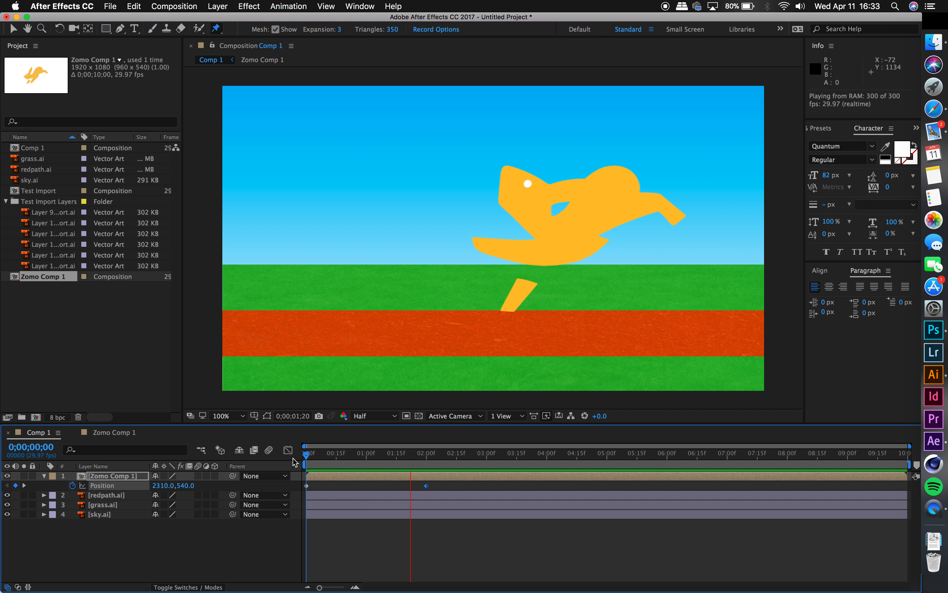
key("space")
left_click_drag(432, 458, 300, 460)
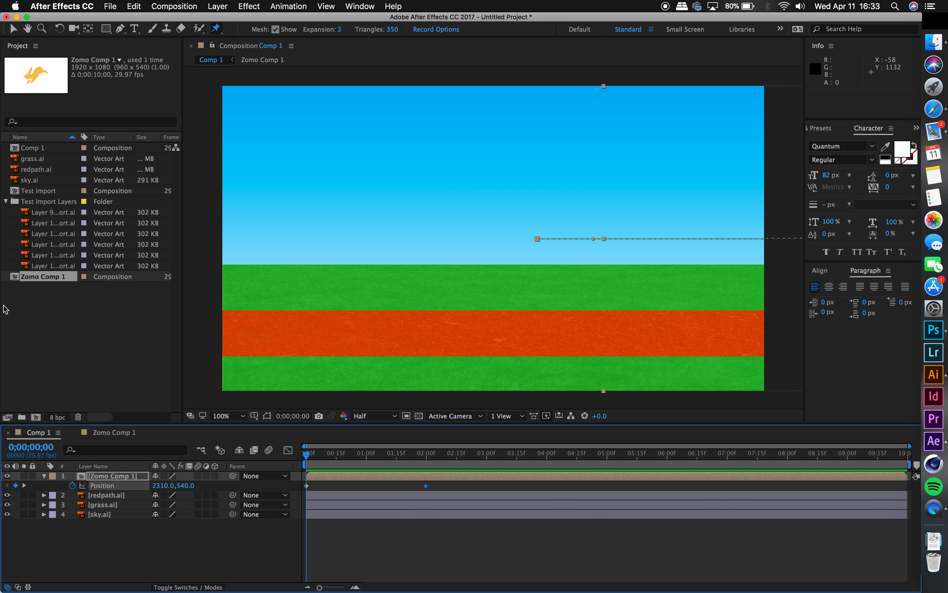